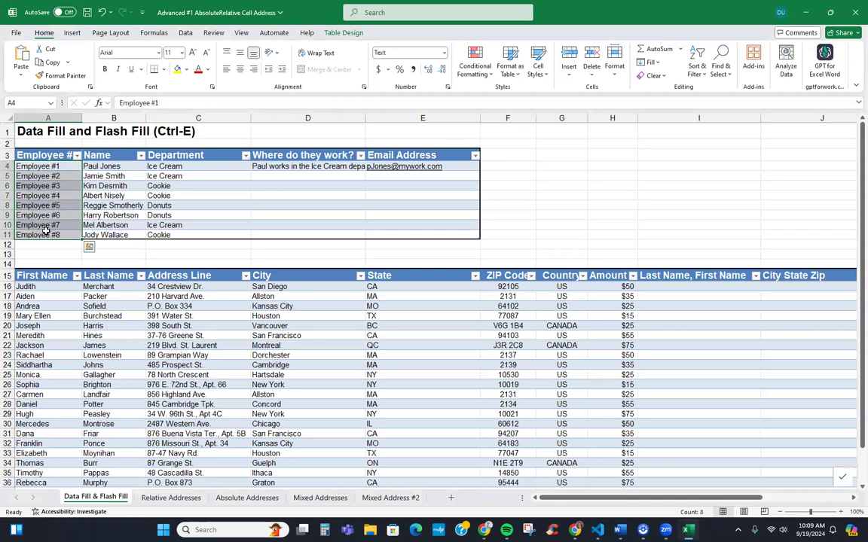
Widen column D to about 46.75 so the full sample sentence in D4 shows
click(305, 165)
drag(368, 117, 487, 119)
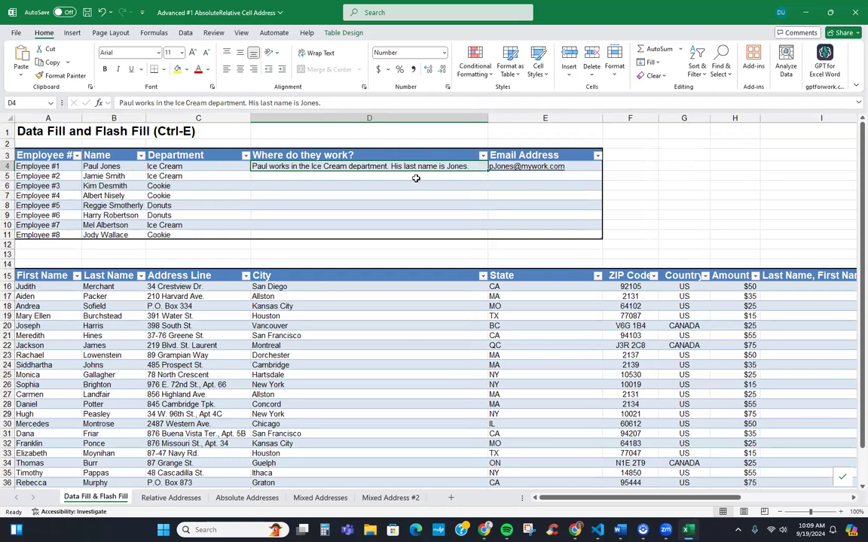
Flash Fill D5:D11 with department-and-last-name sentences patterned on D4 and check them
key(ctrl+e)
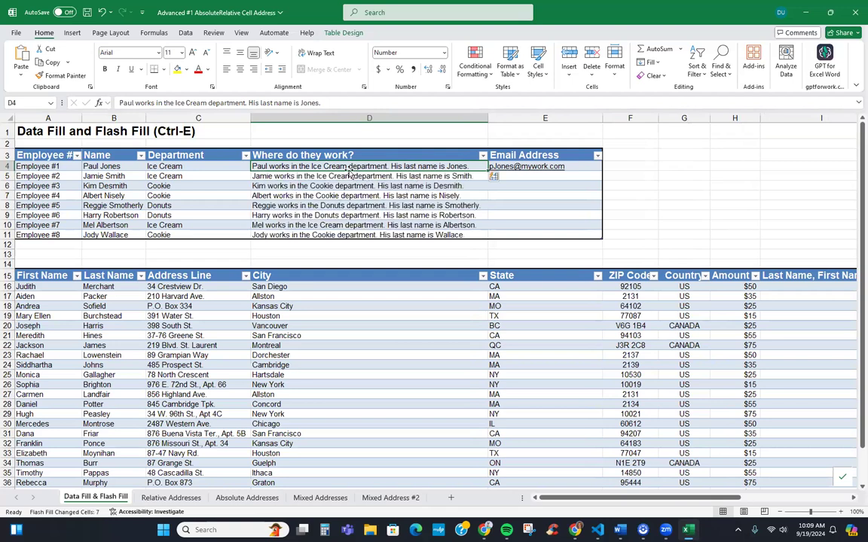
click(345, 176)
click(345, 185)
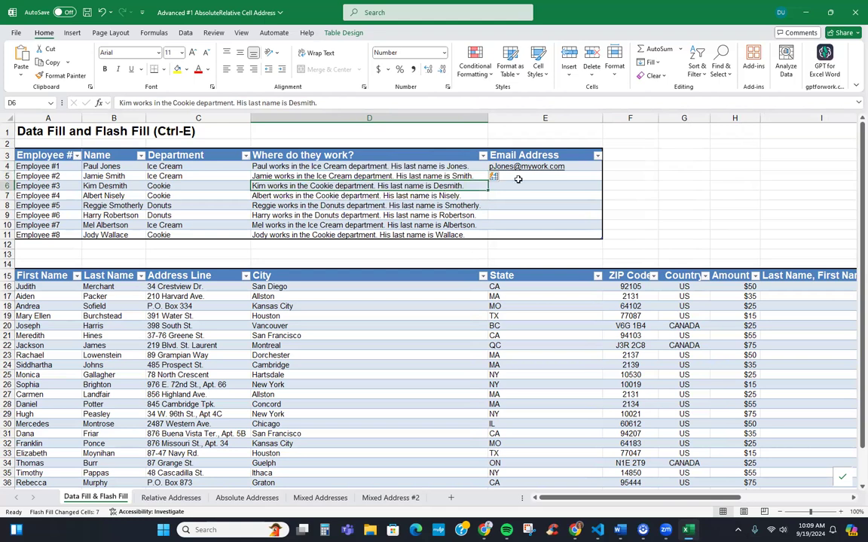
click(578, 165)
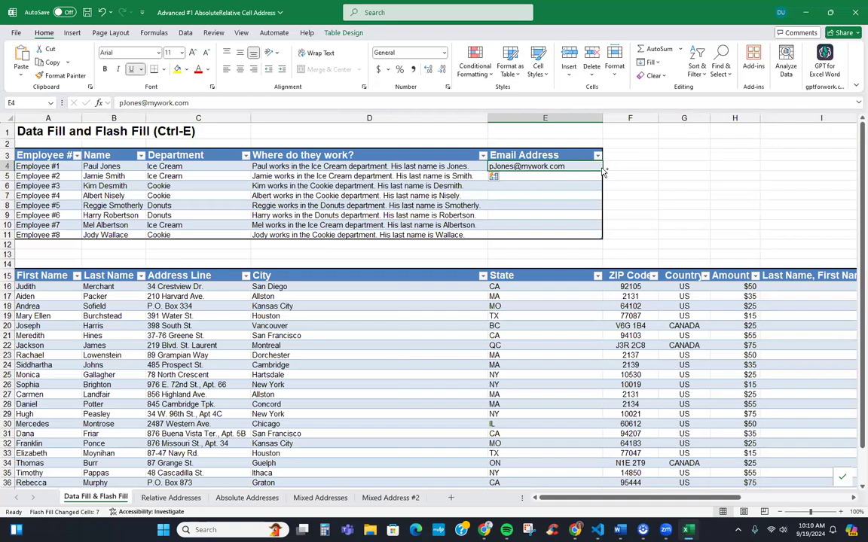
Undo the wrong e-mail Flash Fill, enter a second example work e-mail in E5, and refill
key(ctrl+e)
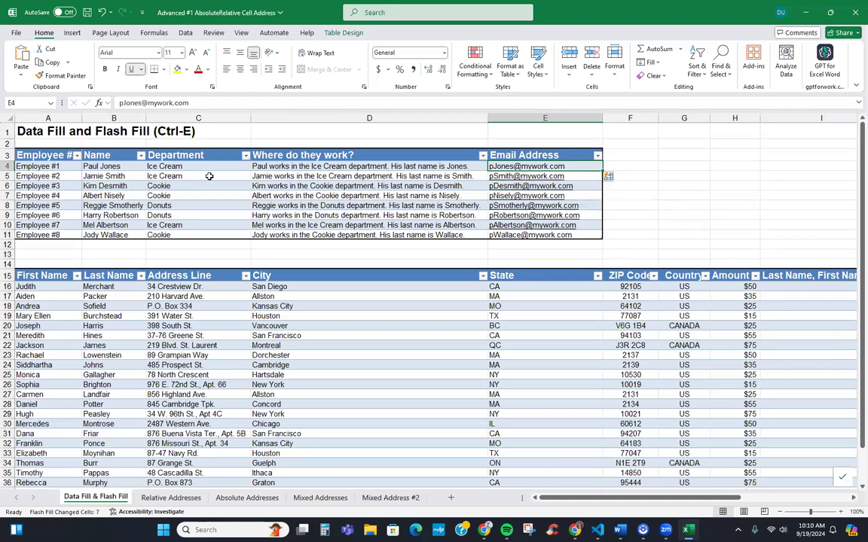
click(580, 172)
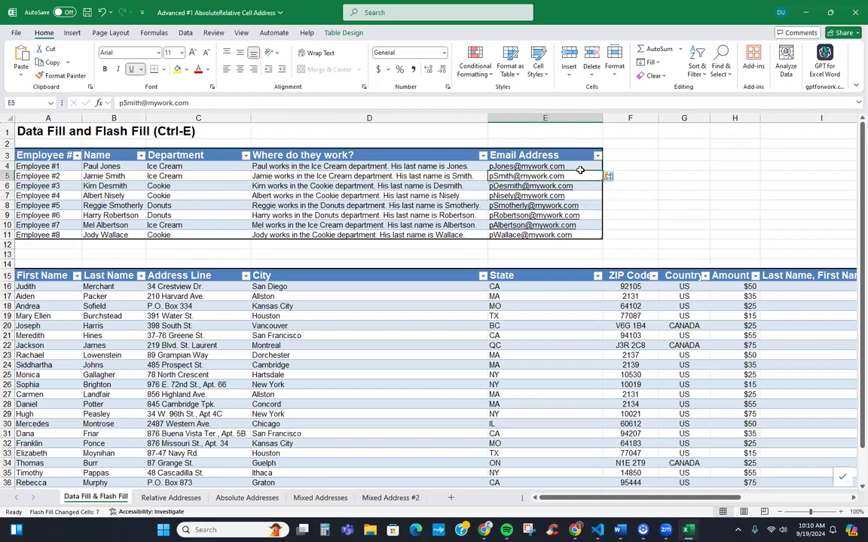
key(ctrl+z)
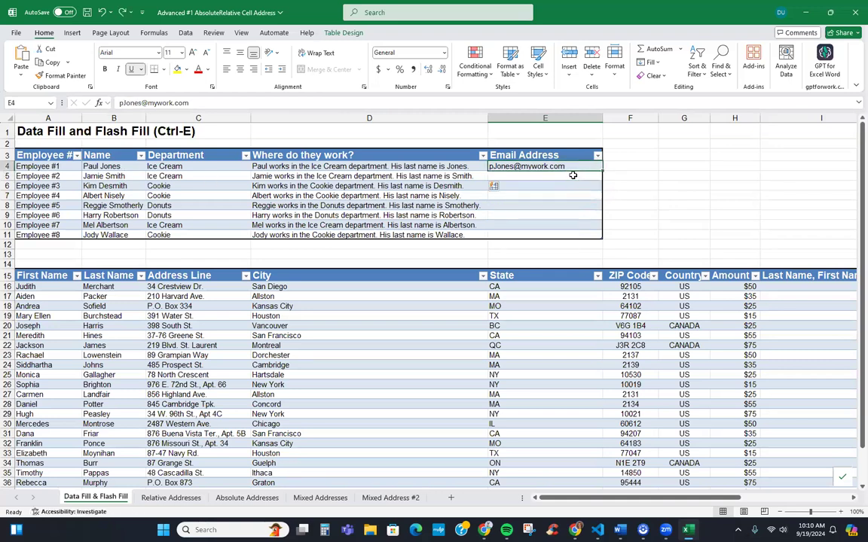
click(550, 175)
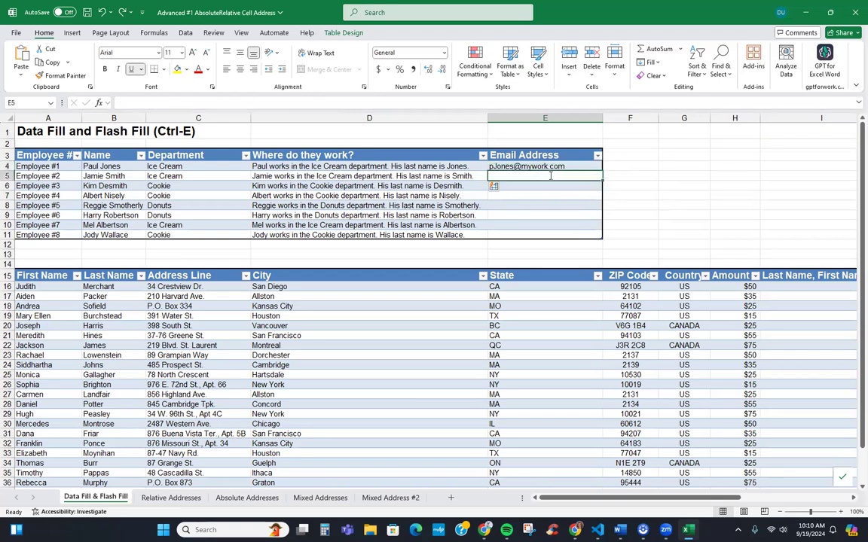
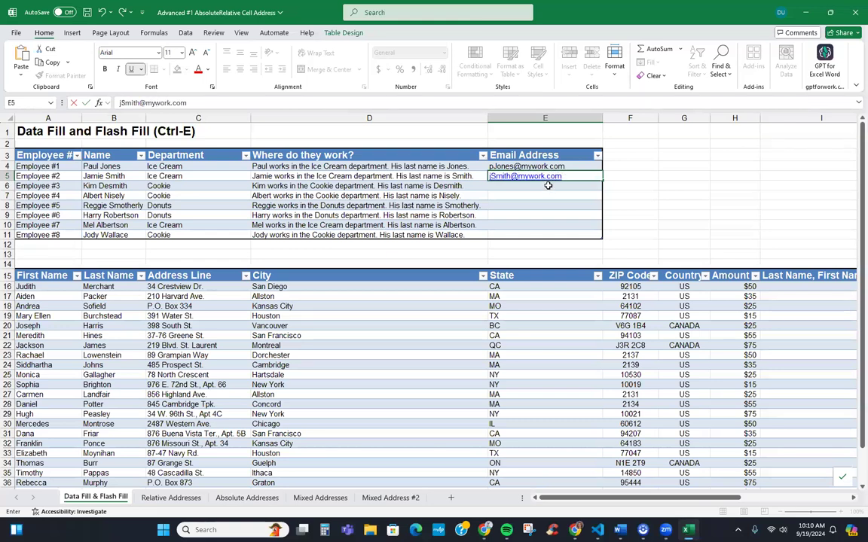
key(Return)
key(ctrl+e)
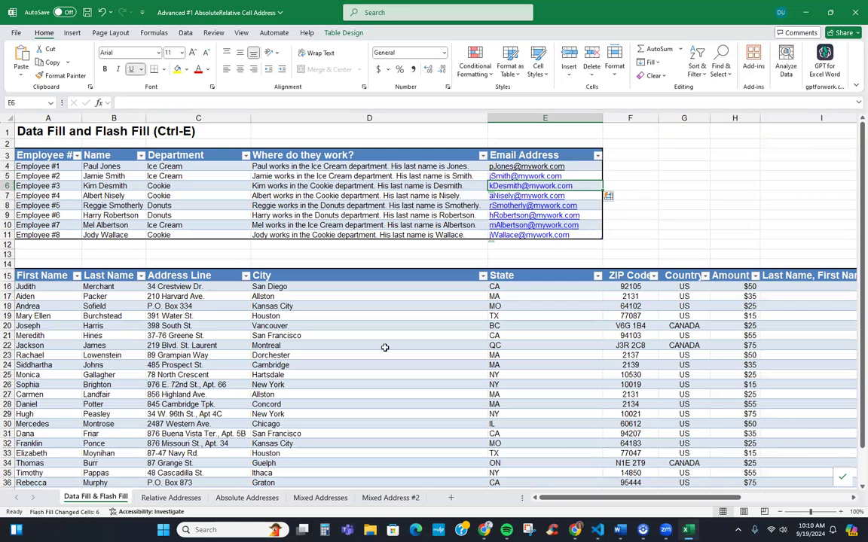
Narrow columns D and E and select I16 in the Last Name, First Name column
drag(488, 118, 339, 130)
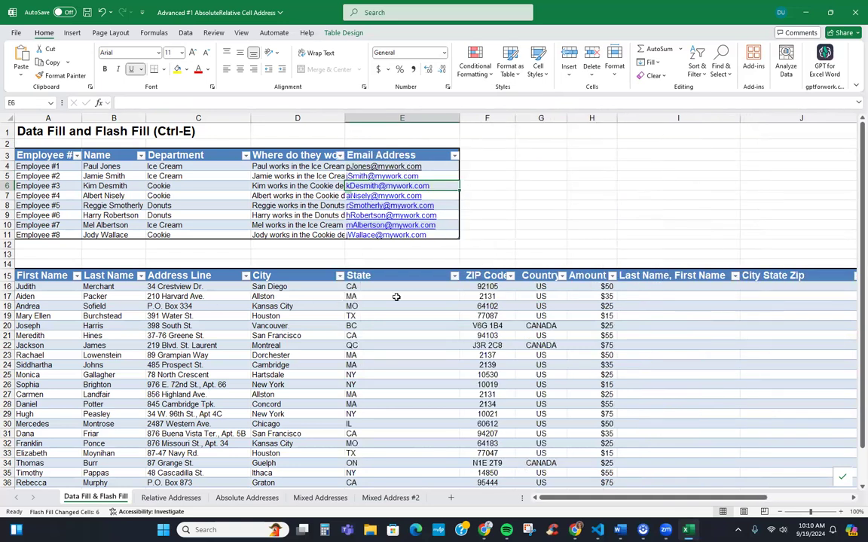
drag(459, 119, 382, 129)
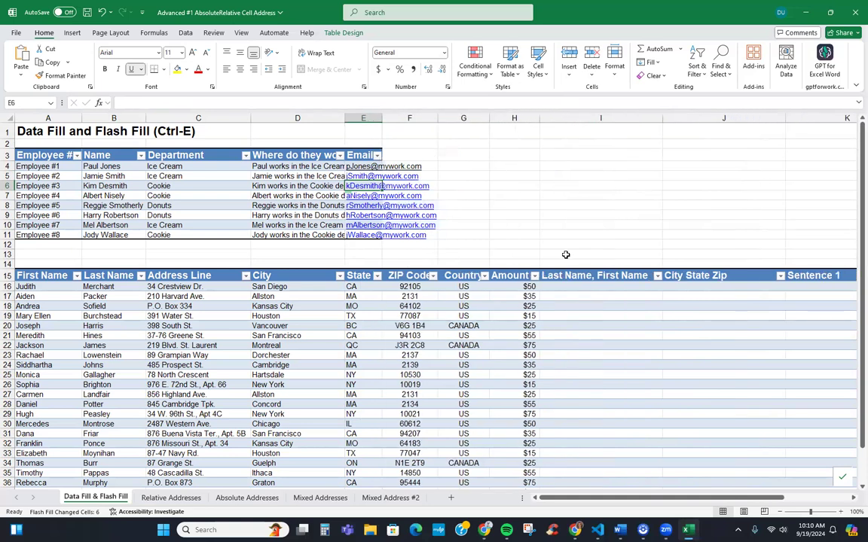
click(572, 287)
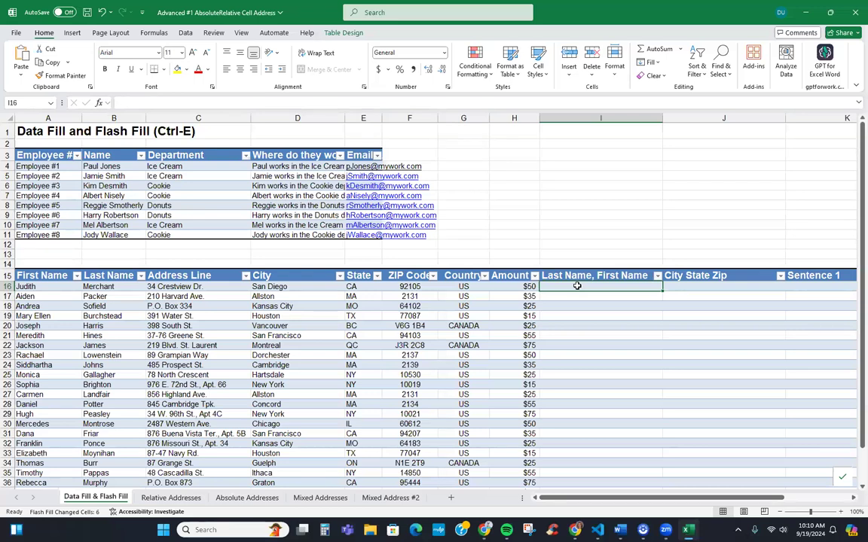
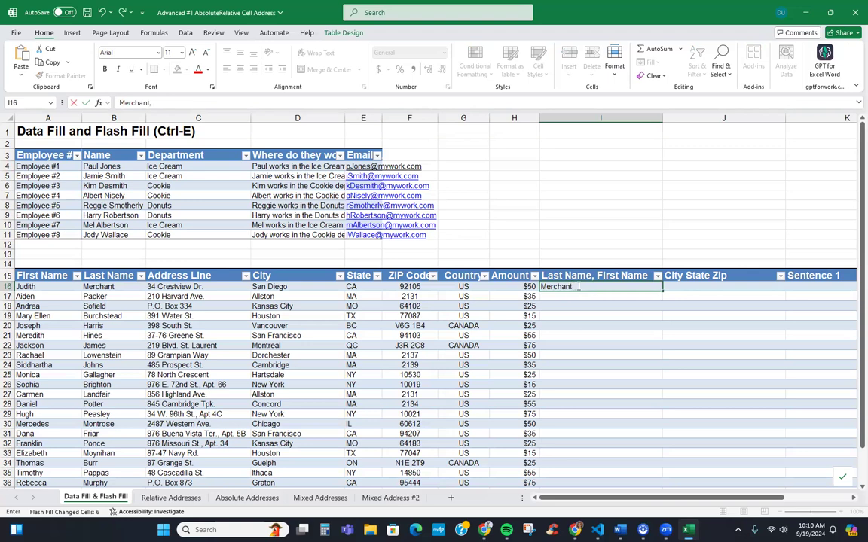
Enter the first customer's name as 'Last, First' in I16 and Flash Fill the column
click(631, 300)
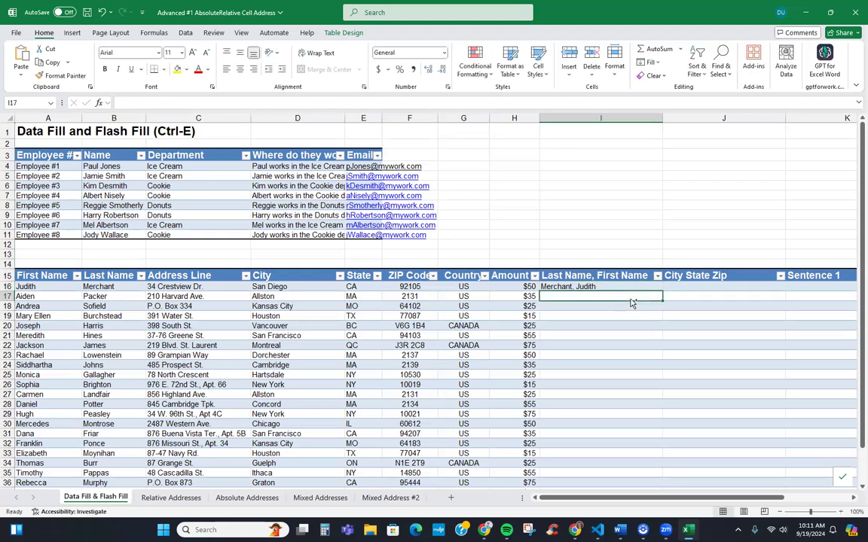
key(ctrl+e)
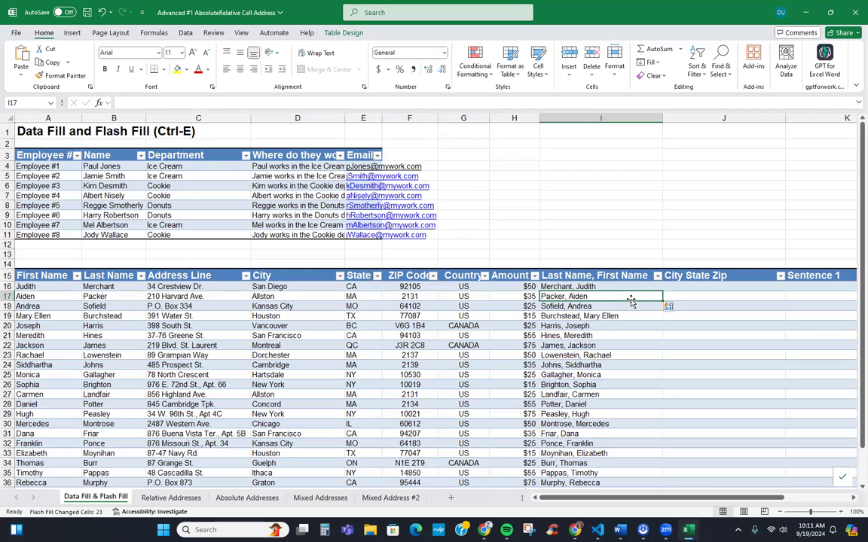
key(Down)
key(Down)
key(Down)
key(Down)
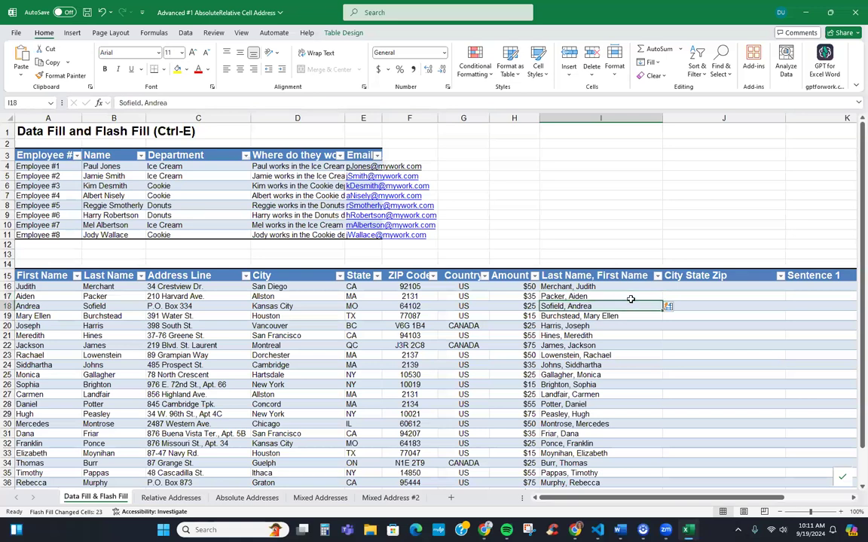
key(Up)
key(Up)
key(Up)
key(Up)
key(Up)
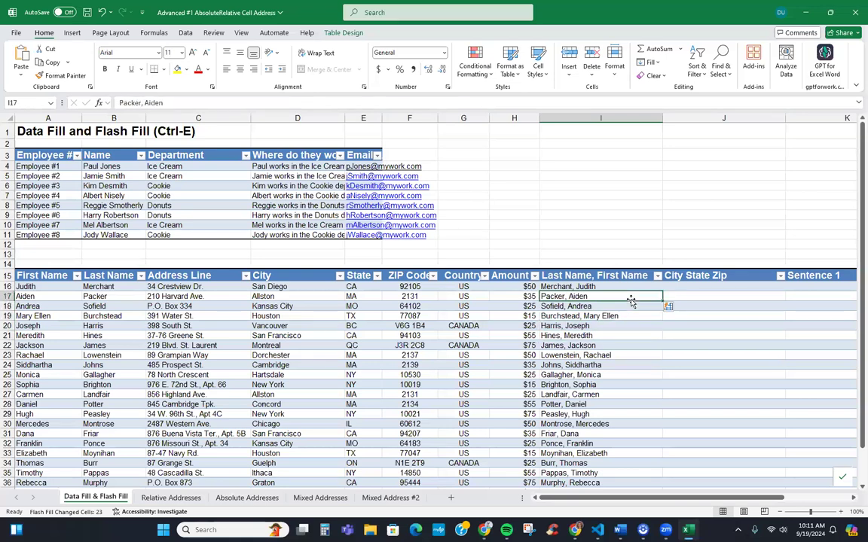
key(Right)
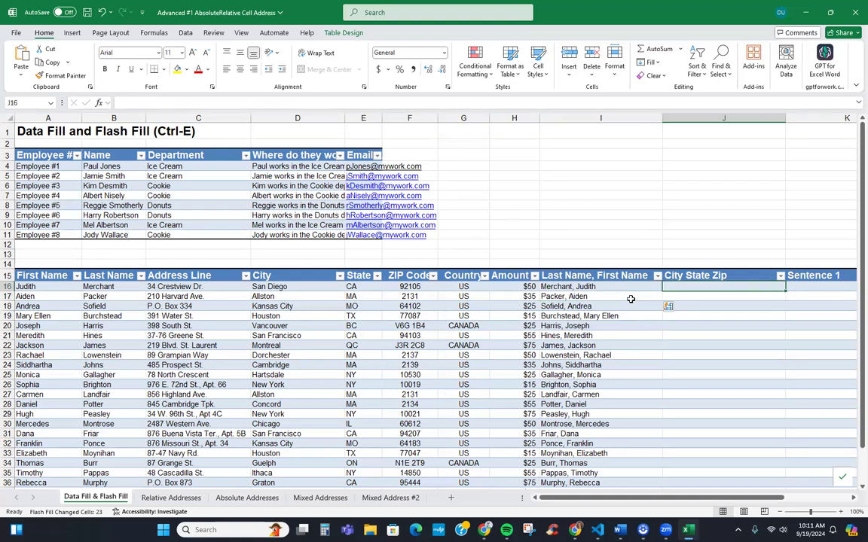
Enter the first customer's city, state and ZIP in J16 and Flash Fill the column
text(San Diego CA 92105)
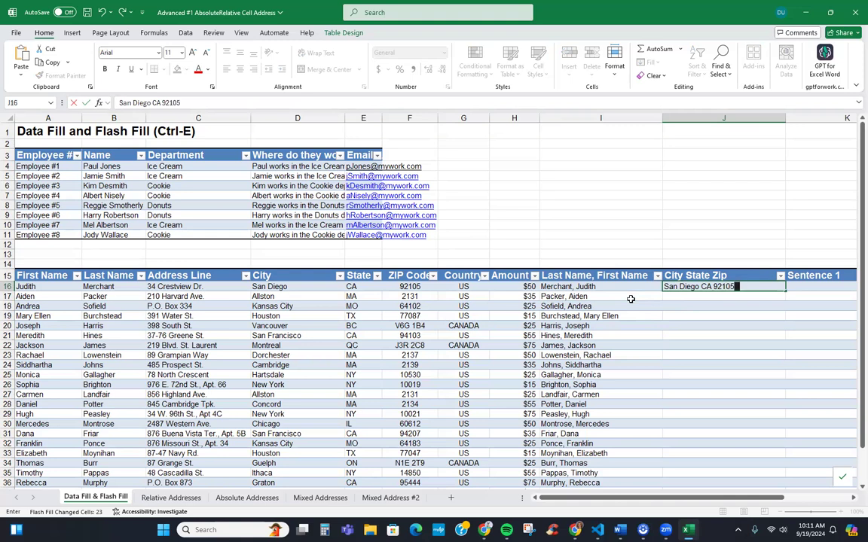
key(Return)
key(ctrl+e)
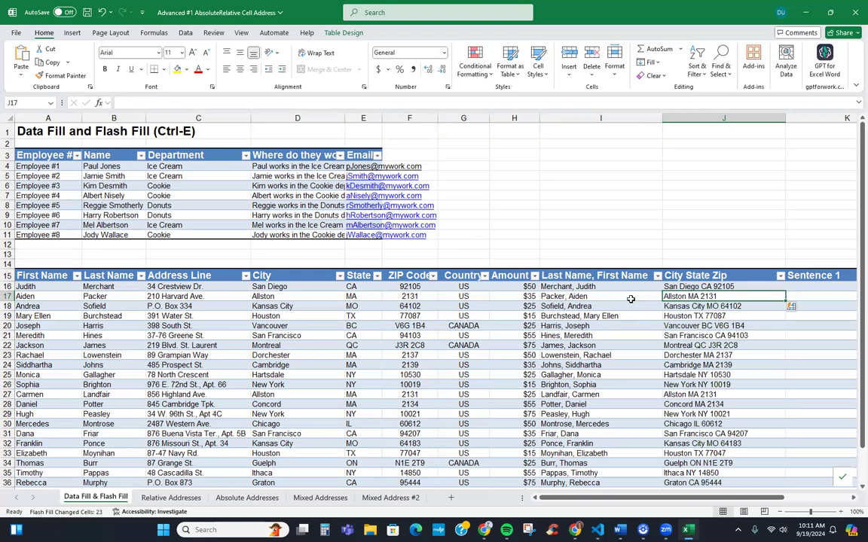
key(Up)
key(Right)
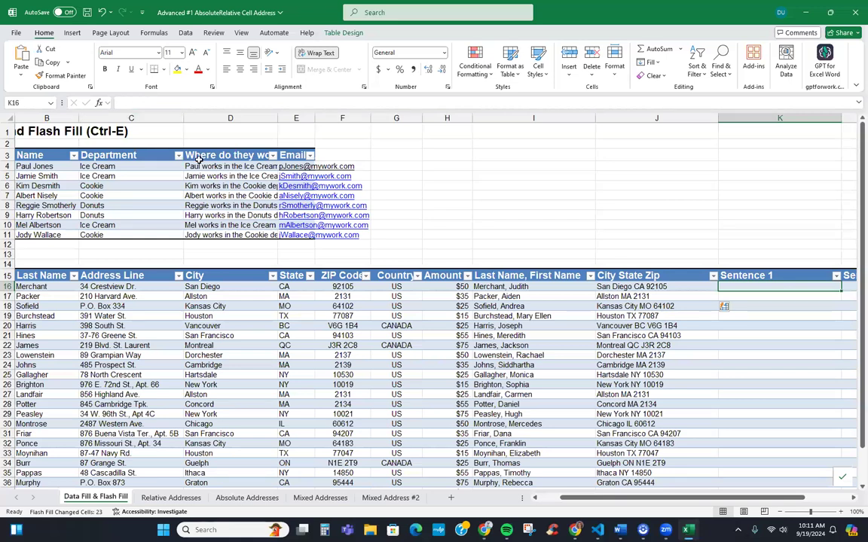
Enter the first customer's '<first name> owes $50.' sentence in K16 and Flash Fill Sentence 1
text(Judith)
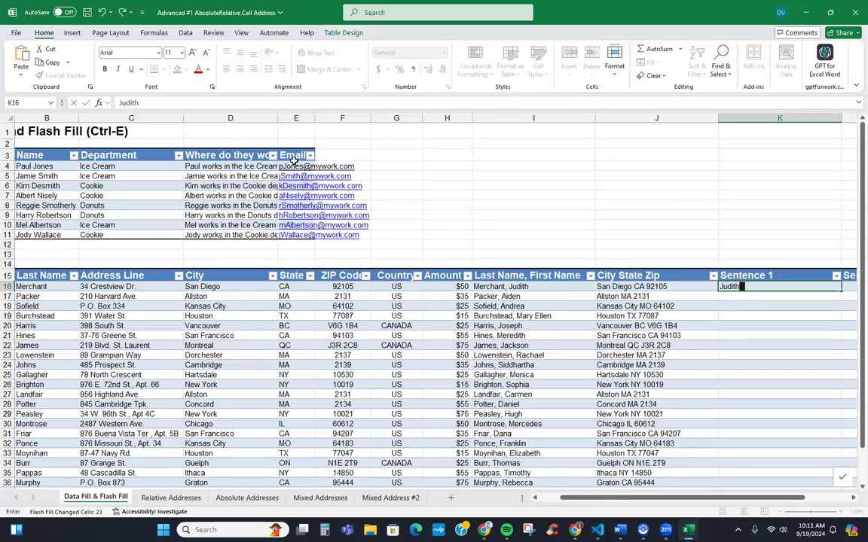
text( owes $50.)
key(ctrl+Return)
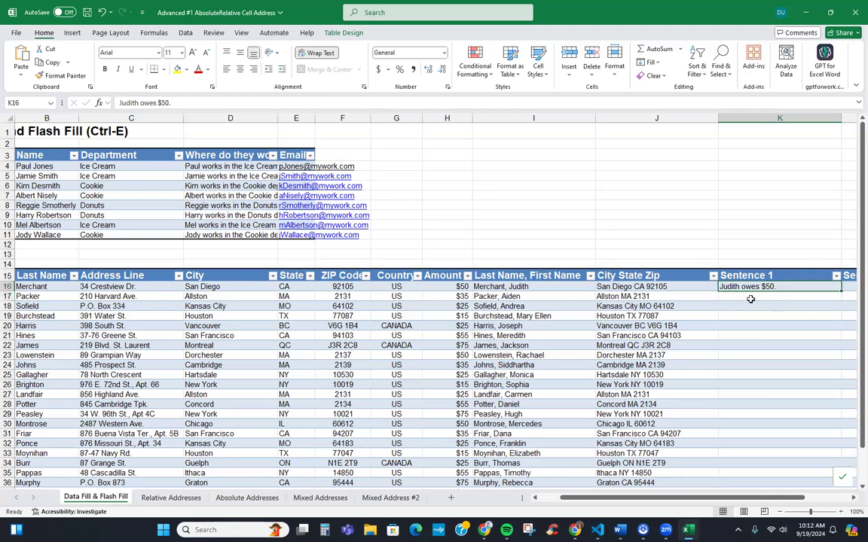
key(ctrl+e)
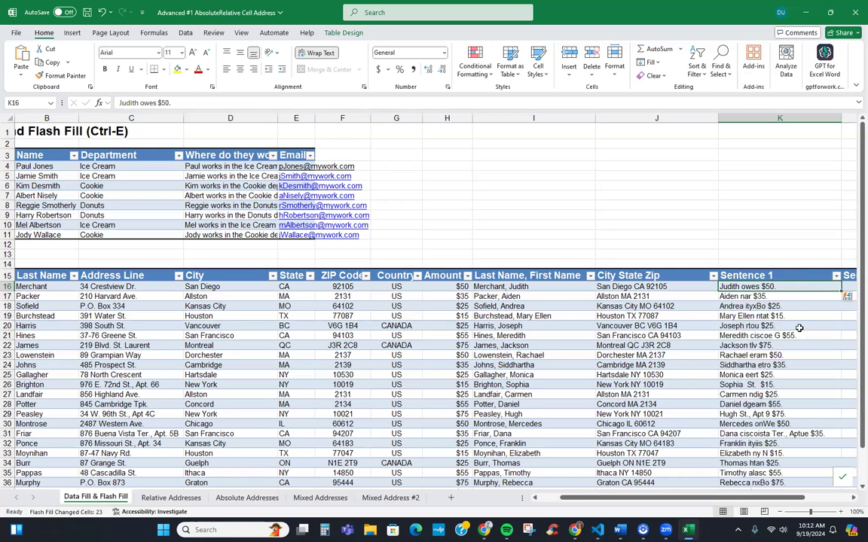
Fix the garbled K17 sentence by replacing the wrong word with 'owes'
click(743, 296)
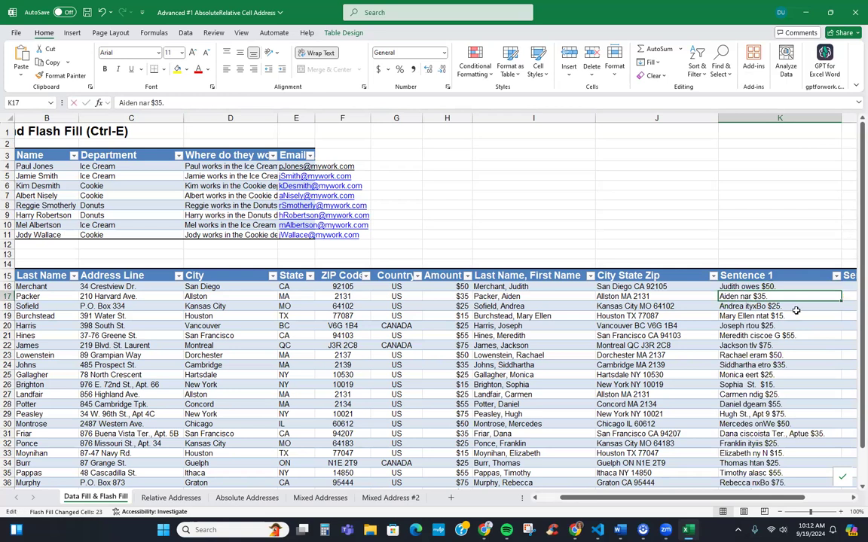
key(F2)
key(ctrl+Left)
key(Left)
key(ctrl+shift+Left)
key(Delete)
text(owes)
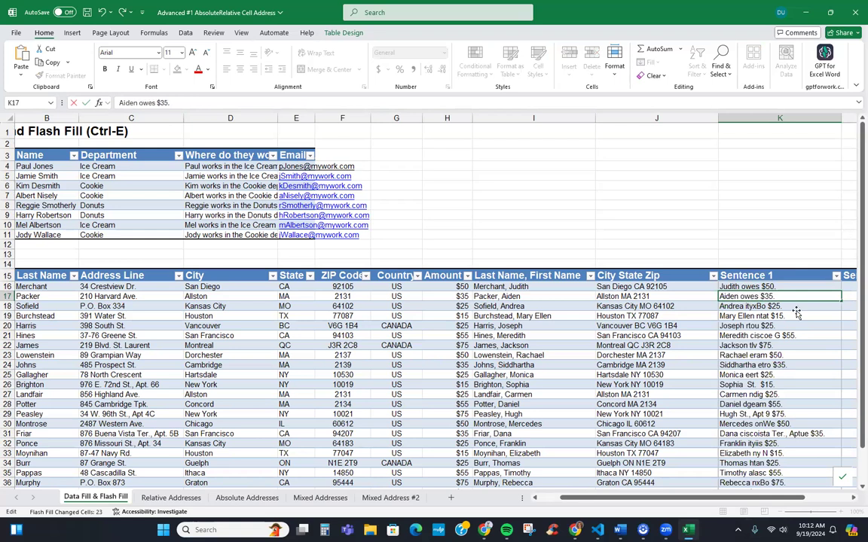
key(Return)
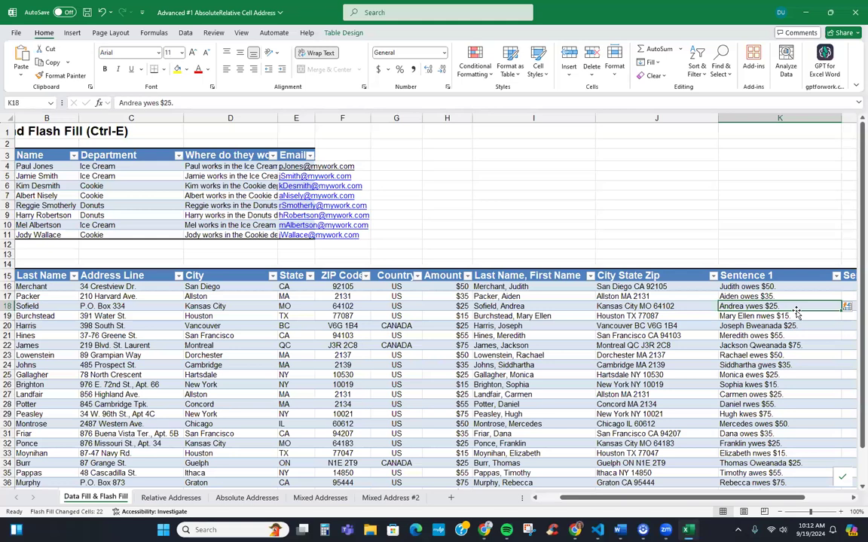
Replace the garbled 'ywes' in K18 with 'owes', then scroll below the customer table
key(F2)
key(BackSpace)
key(BackSpace)
key(BackSpace)
key(BackSpace)
text(owes)
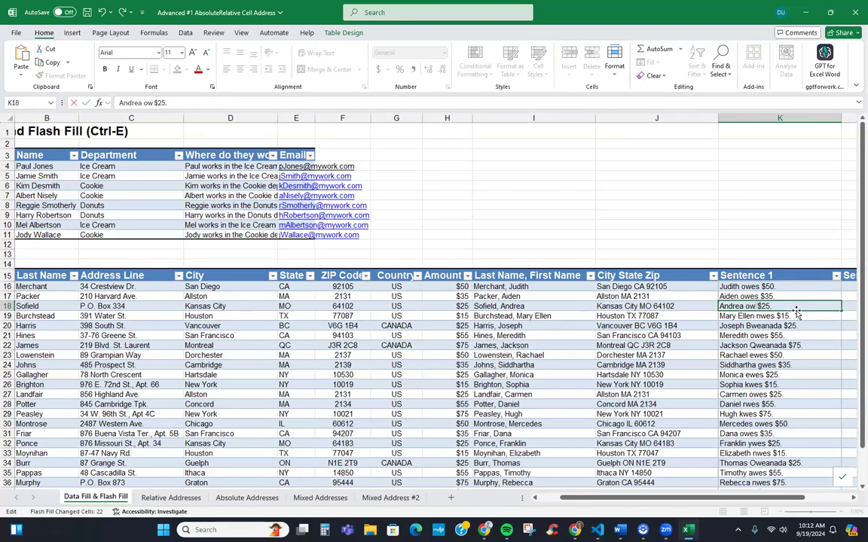
key(Return)
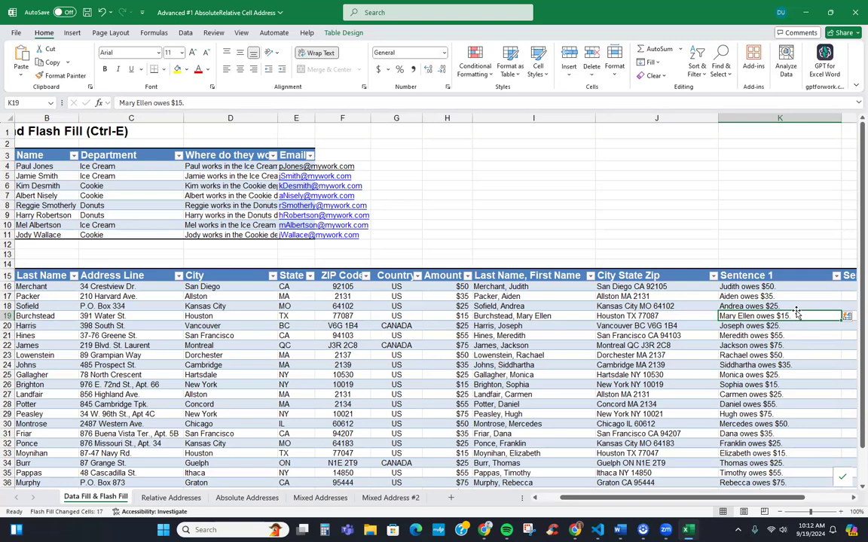
scroll(787, 374, down, 4)
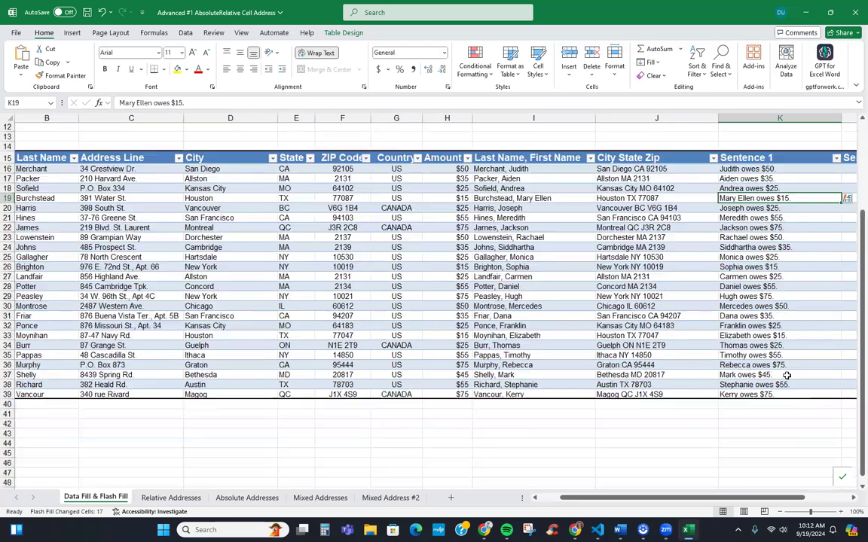
scroll(780, 387, up, 4)
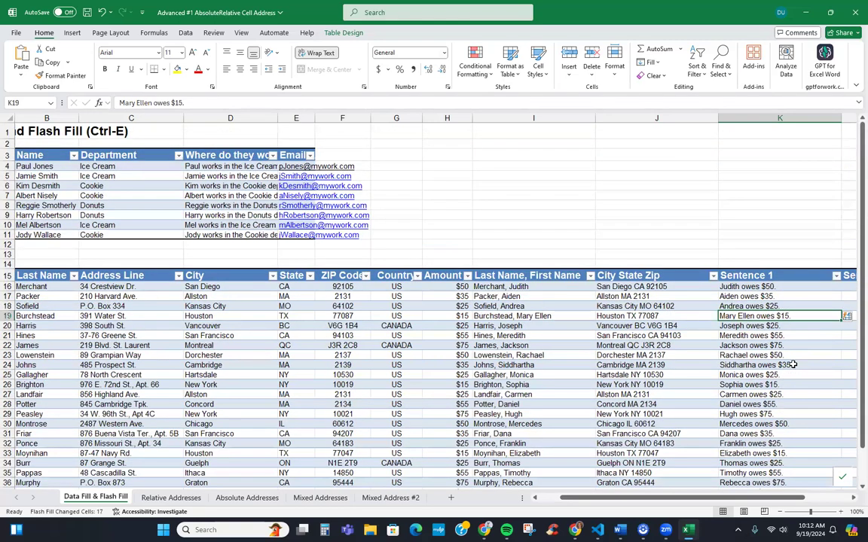
key(Left)
key(Left)
key(Left)
key(Left)
key(Left)
key(Left)
key(Left)
key(Left)
key(Left)
key(Left)
key(Down)
scroll(330, 380, down, 2)
scroll(330, 380, down, 4)
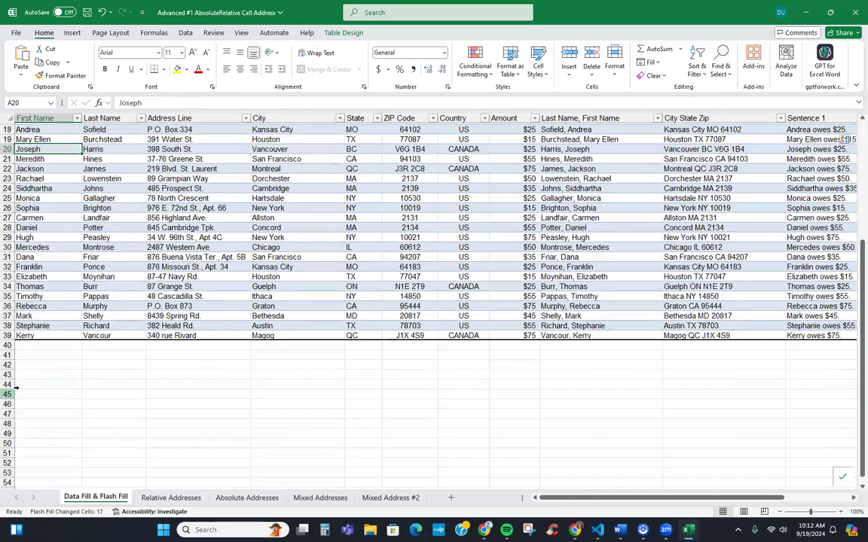
Type January, February, March and April across B42:E42
click(102, 364)
text(January)
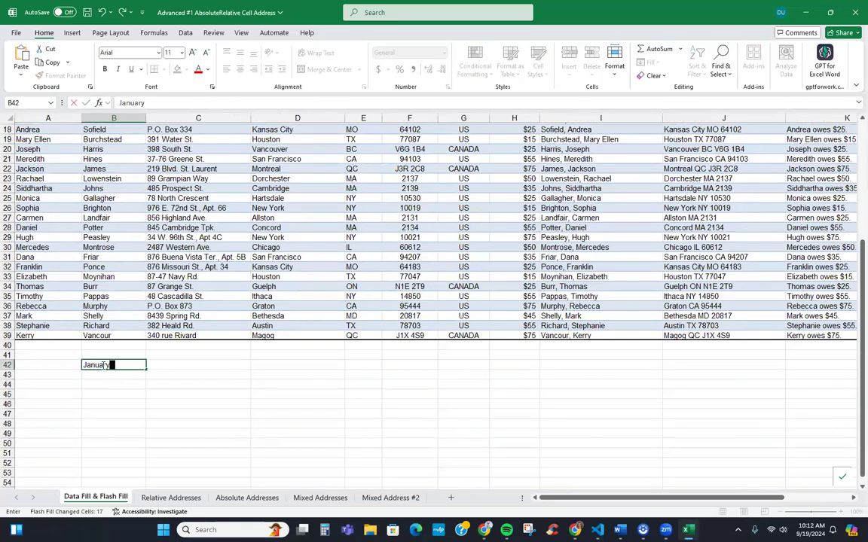
key(Tab)
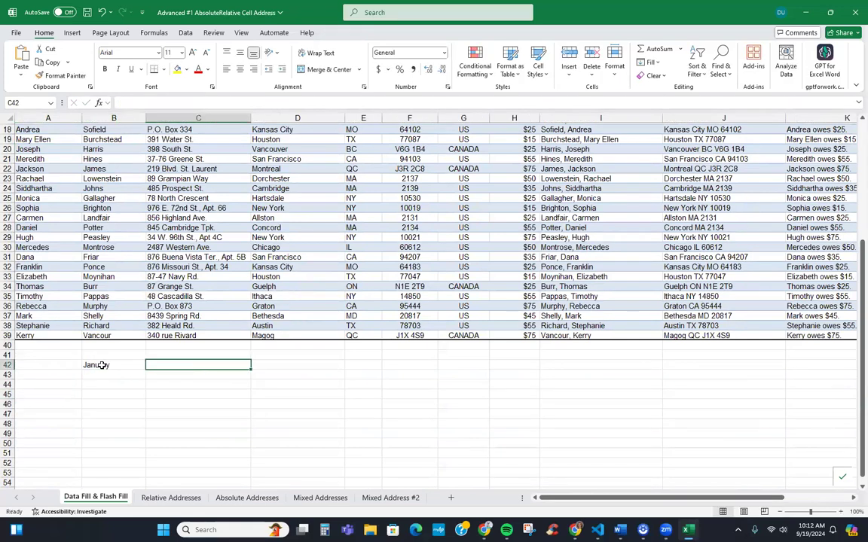
text(February)
key(Tab)
text(March)
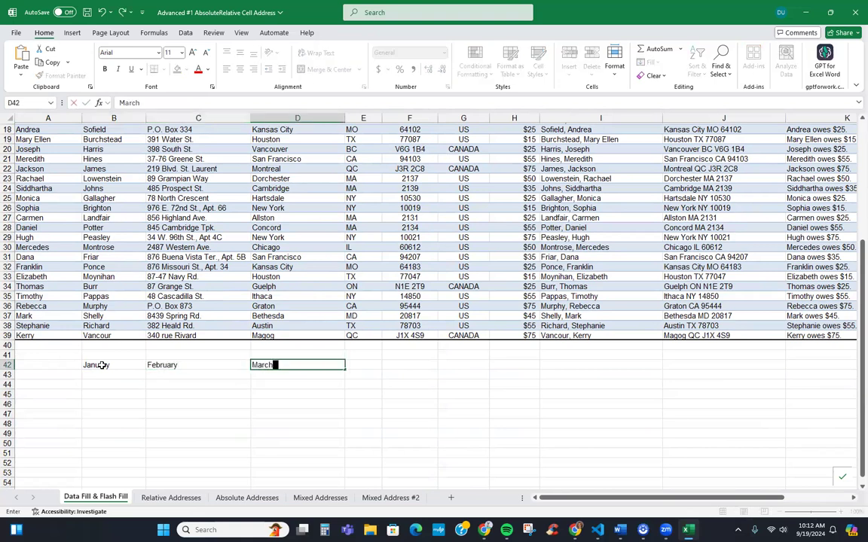
key(Tab)
text(April)
Extend the month series from B42:D42 right to December in M42
drag(101, 365, 734, 364)
drag(838, 361, 641, 356)
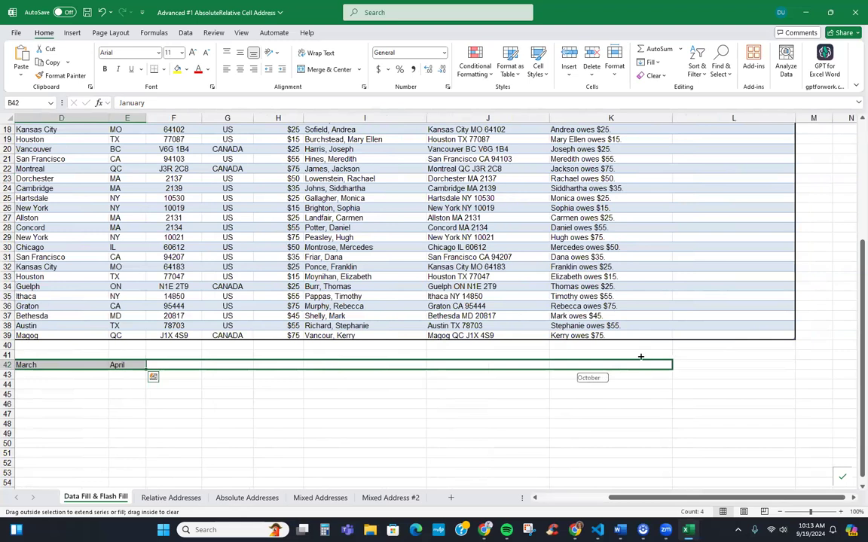
drag(702, 362, 813, 363)
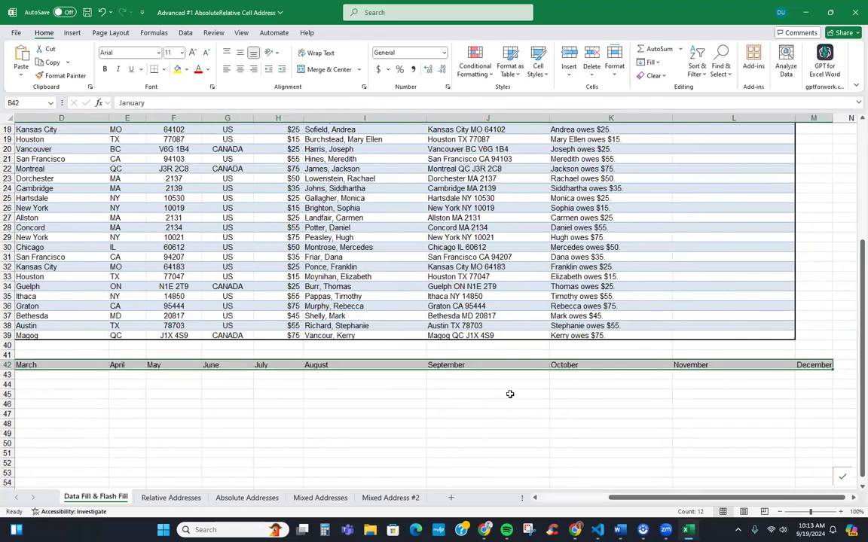
key(Left)
key(Right)
key(shift+Right)
key(shift+Right)
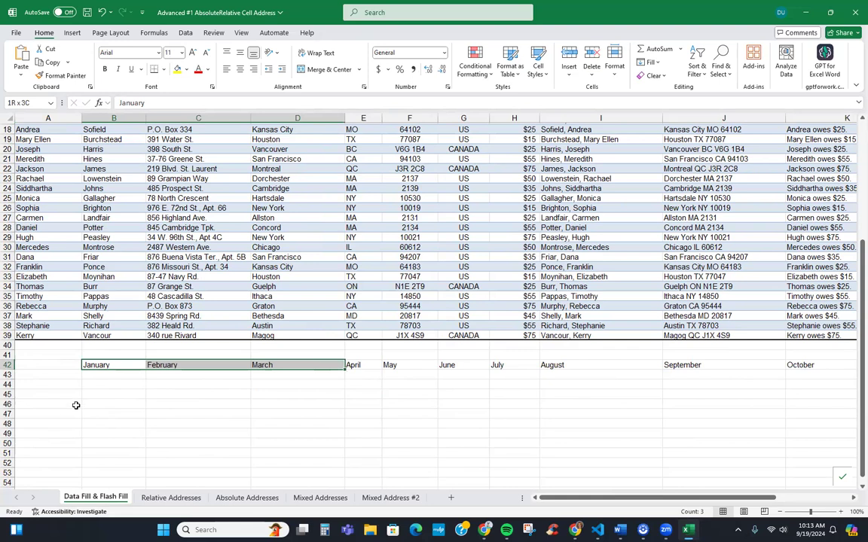
Enter 1–5 in B45:B49 and fill the count down column B to 871
click(98, 395)
text(1 2 3 4 5)
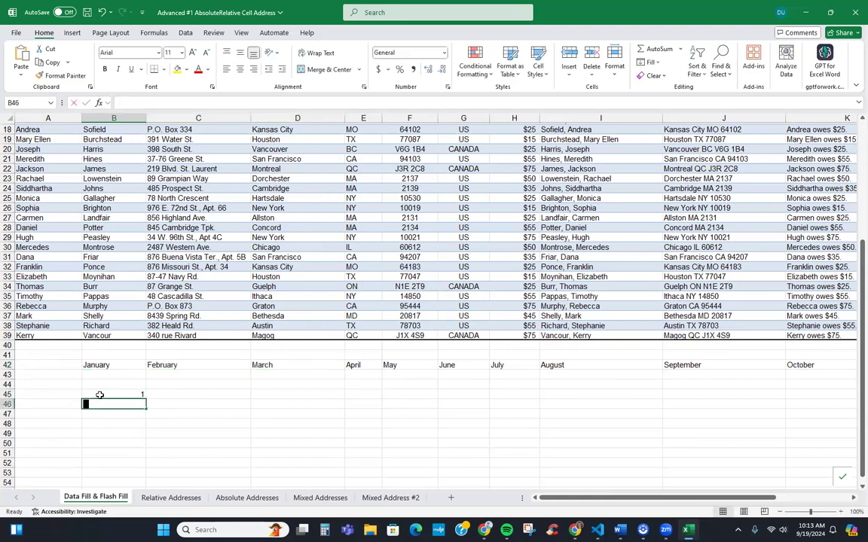
key(Up)
key(Up)
click(99, 394)
key(shift+Down)
key(shift+Down)
key(shift+Down)
key(shift+Down)
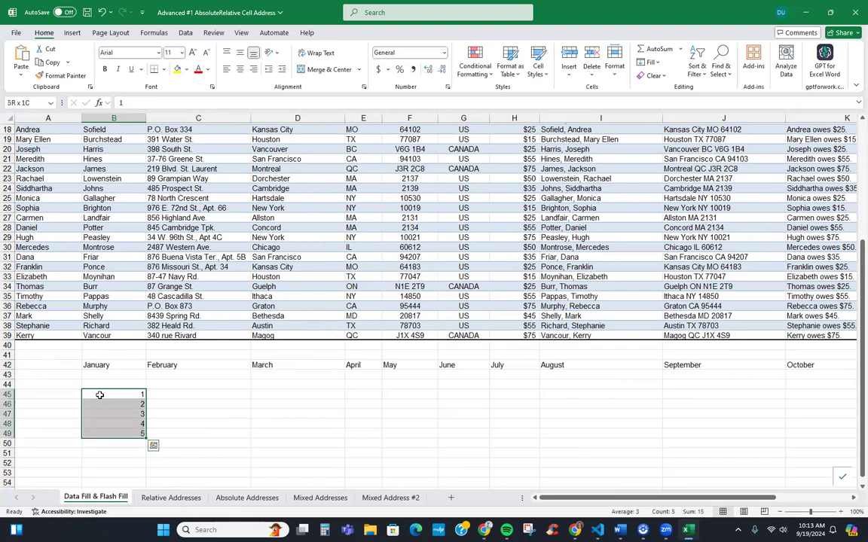
drag(145, 438, 145, 476)
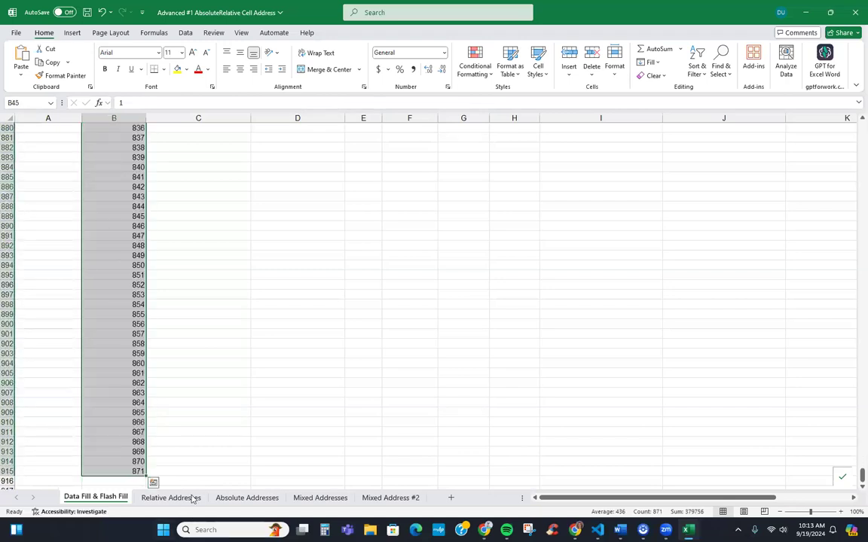
Enter 2, 4 and 6 in D45:D47 beside the counting list
scroll(208, 269, up, 20)
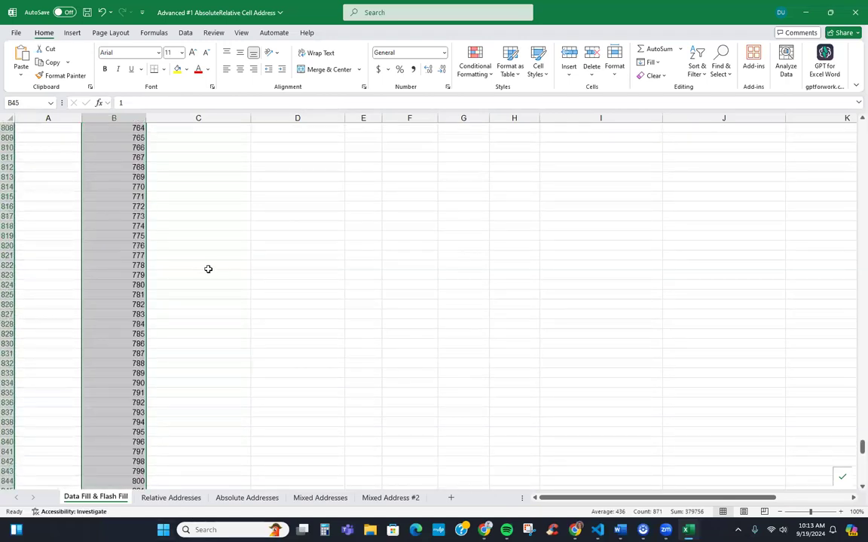
key(ctrl+Home)
key(Page_Down)
key(Down)
key(Down)
key(Down)
key(Down)
key(Down)
key(Down)
key(Down)
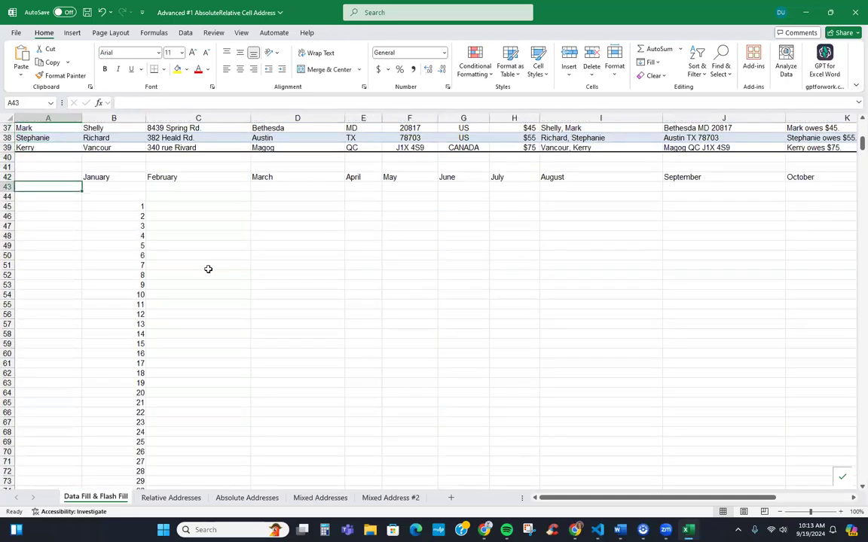
key(Right)
key(Right)
key(Right)
key(Down)
text(2)
key(Return)
text(4)
key(Return)
text(6)
key(Return)
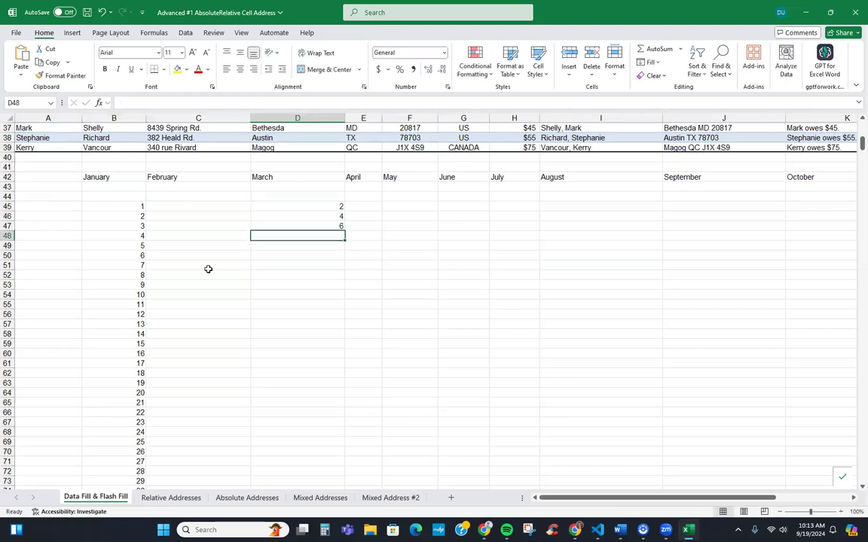
Extend the even numbers down column D to 1742, then go to the Relative Addresses sheet
key(Up)
key(Up)
key(Up)
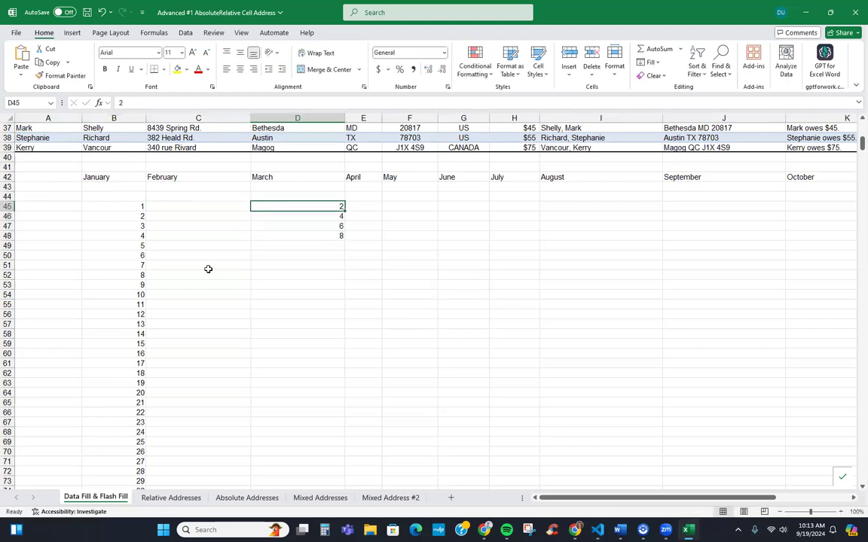
key(shift+Down)
key(shift+Down)
key(shift+Down)
key(ctrl+e)
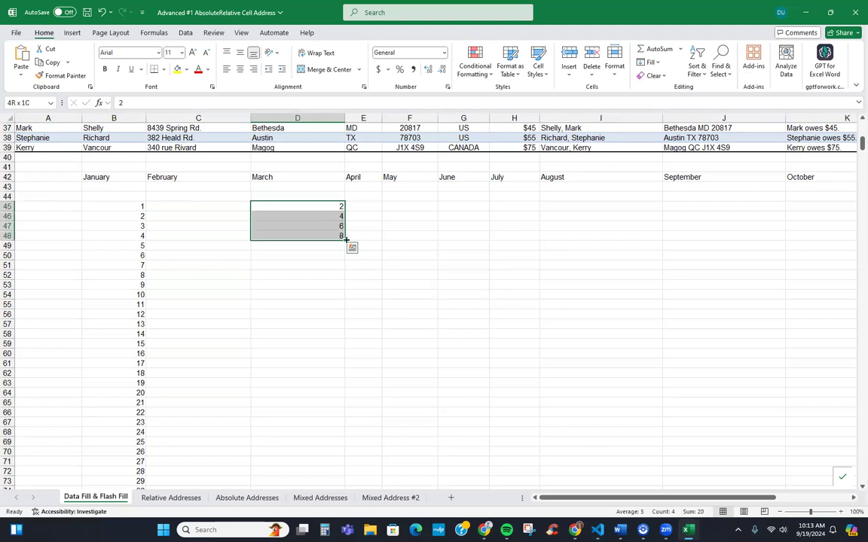
drag(346, 239, 352, 426)
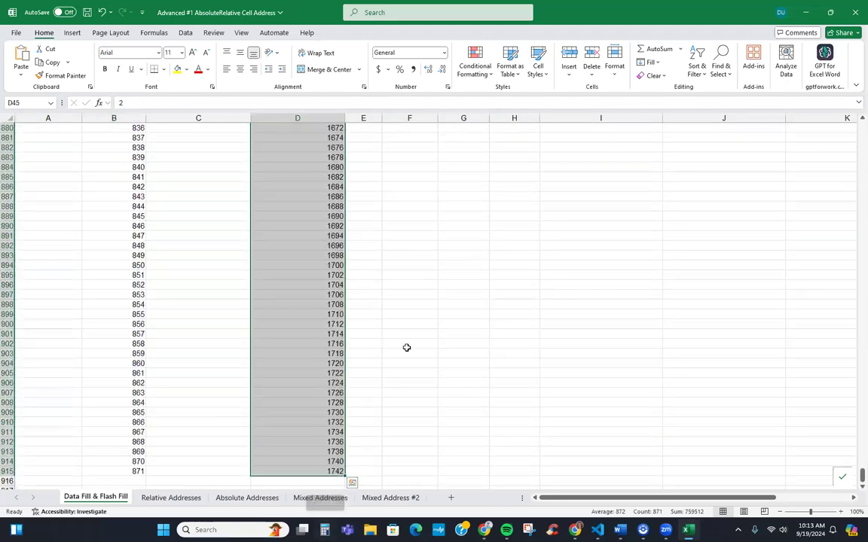
key(ctrl+Home)
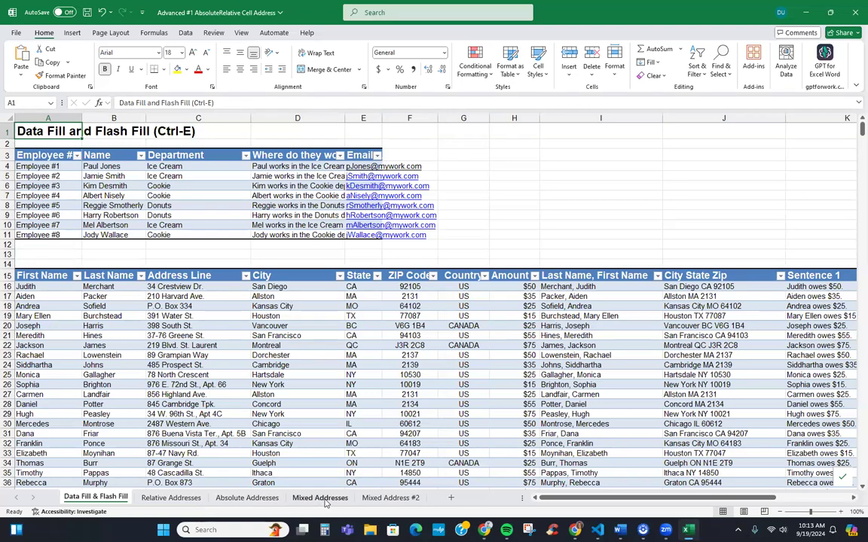
click(164, 499)
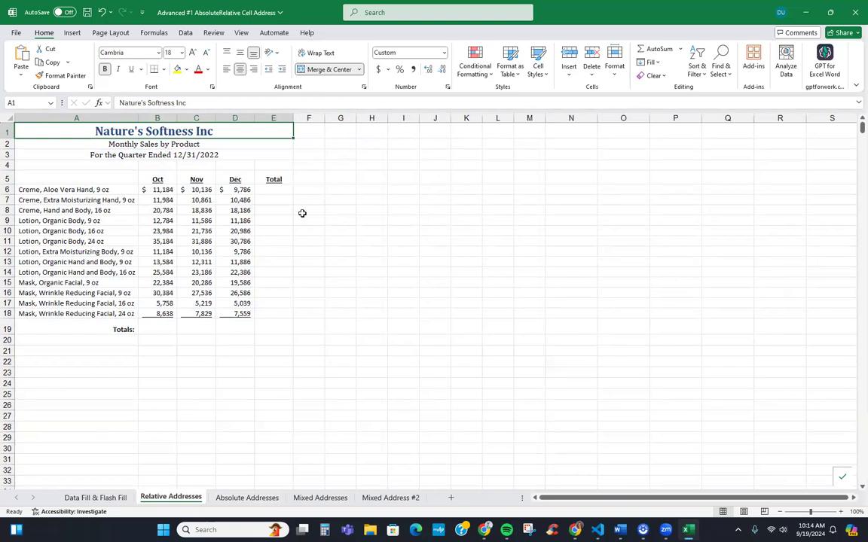
AutoSum Oct–Dec in E6 and fill the SUM down to E18, checking the copied totals
click(278, 191)
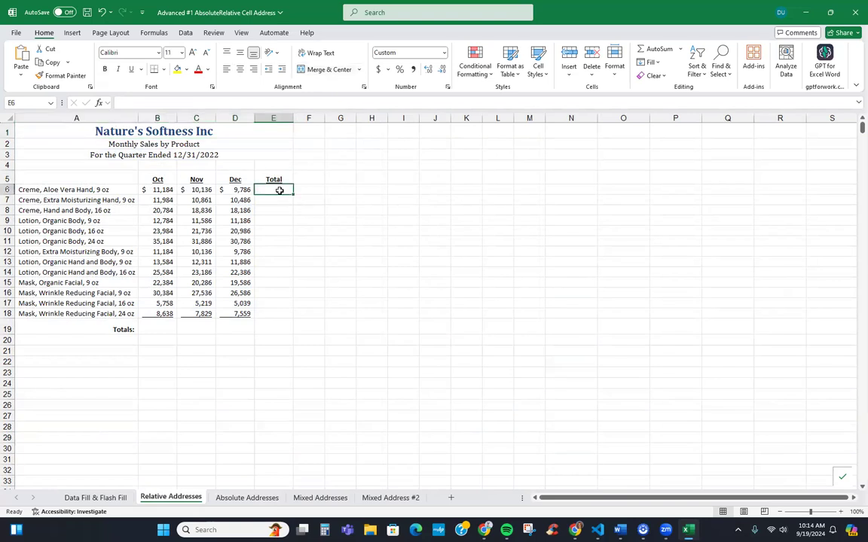
click(644, 52)
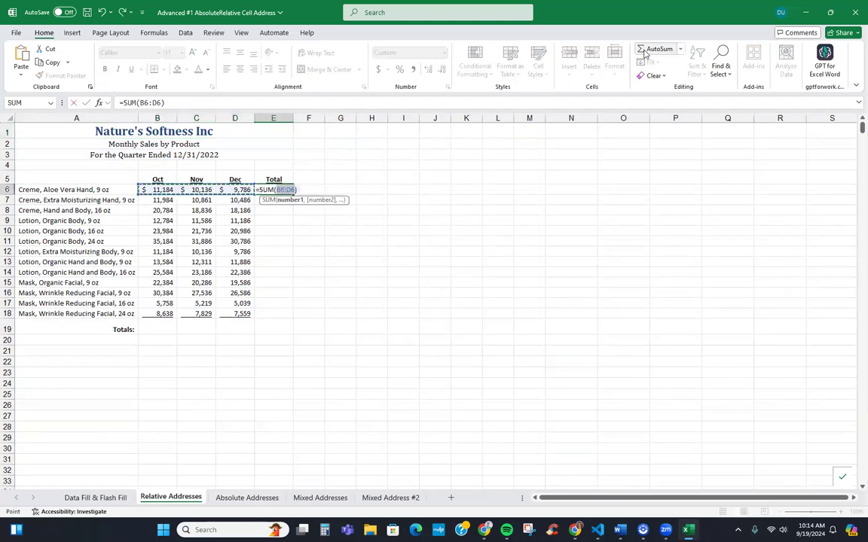
click(645, 51)
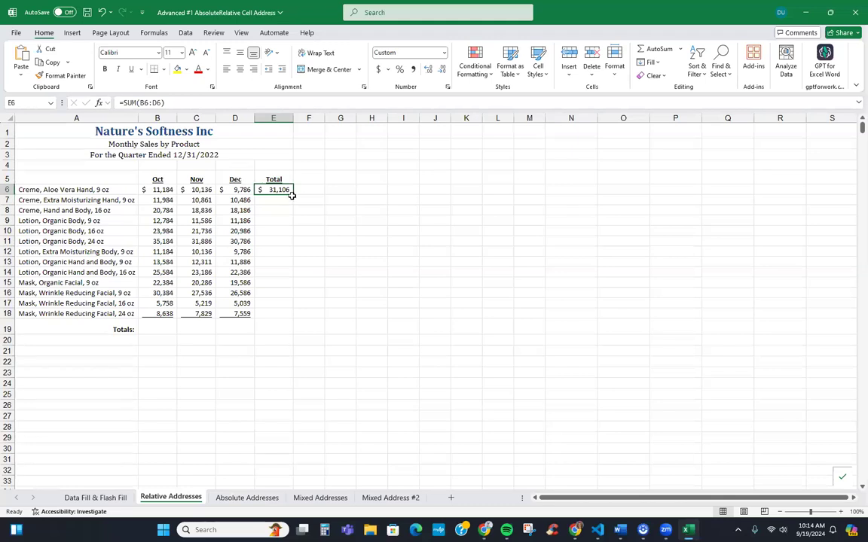
drag(293, 194, 295, 323)
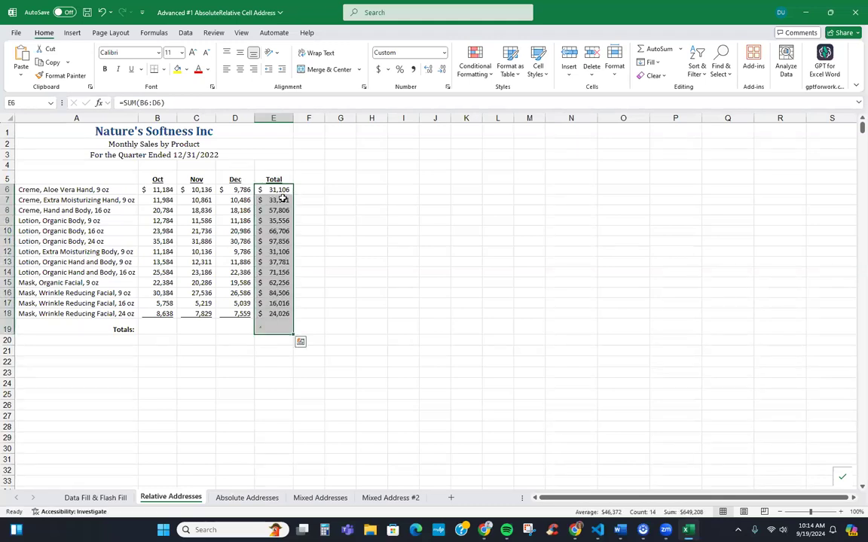
click(283, 329)
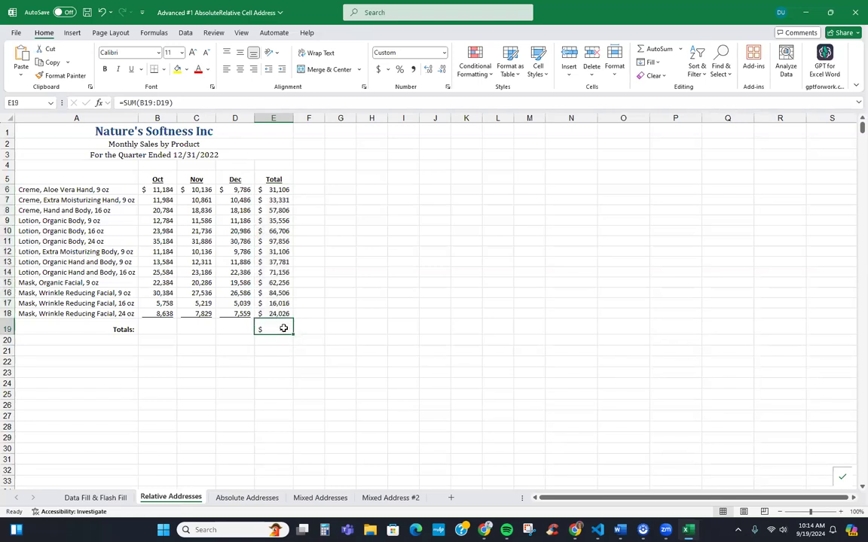
key(Up)
key(Up)
key(Up)
key(Up)
key(Up)
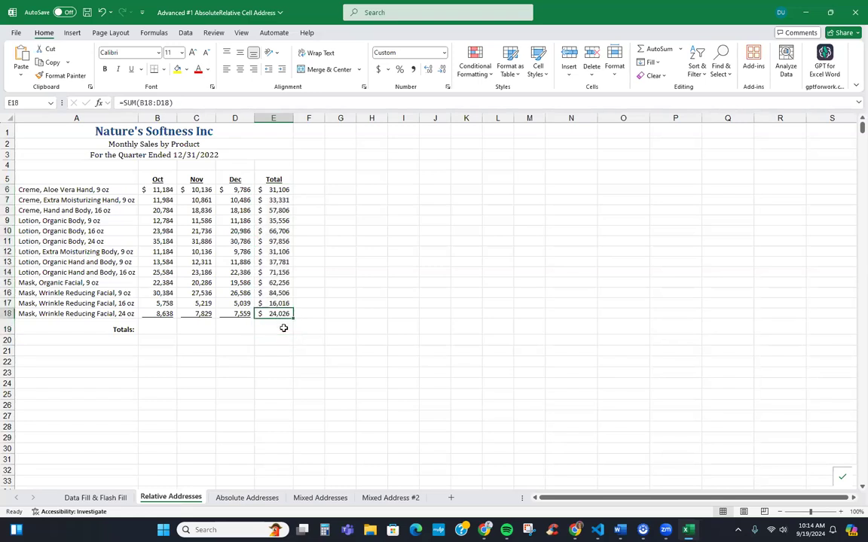
key(Up)
key(Up)
key(Up)
key(Up)
key(Down)
key(Down)
key(Down)
key(Down)
key(Down)
key(Down)
key(Down)
key(Down)
key(Down)
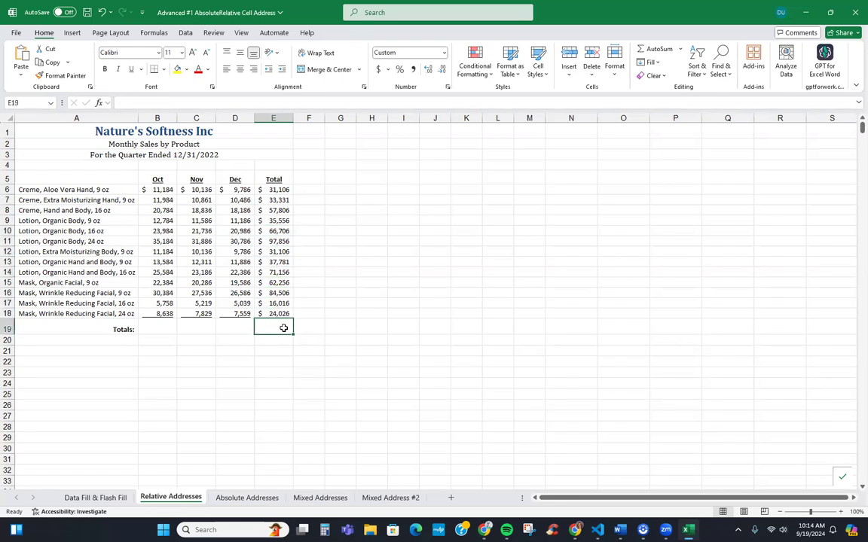
key(Left)
key(Left)
key(Left)
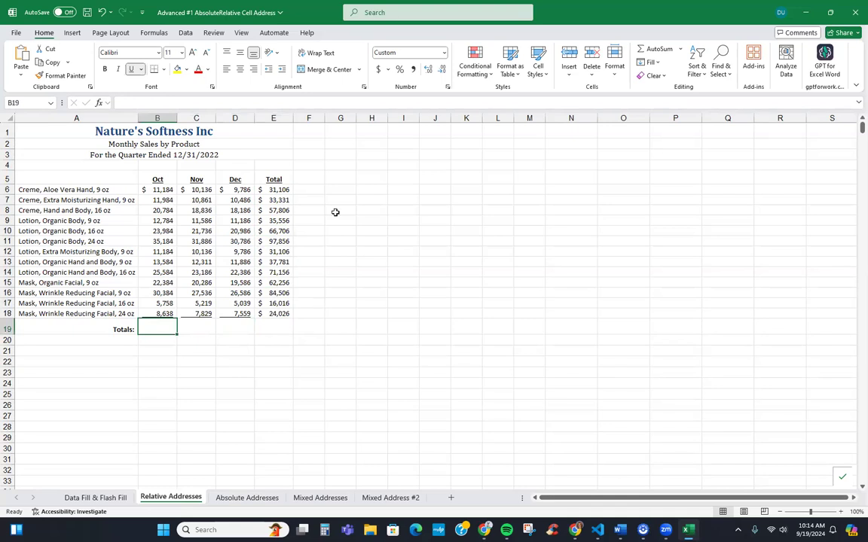
Sum the Oct column in the Totals row and copy the total across to Nov and Dec
click(667, 48)
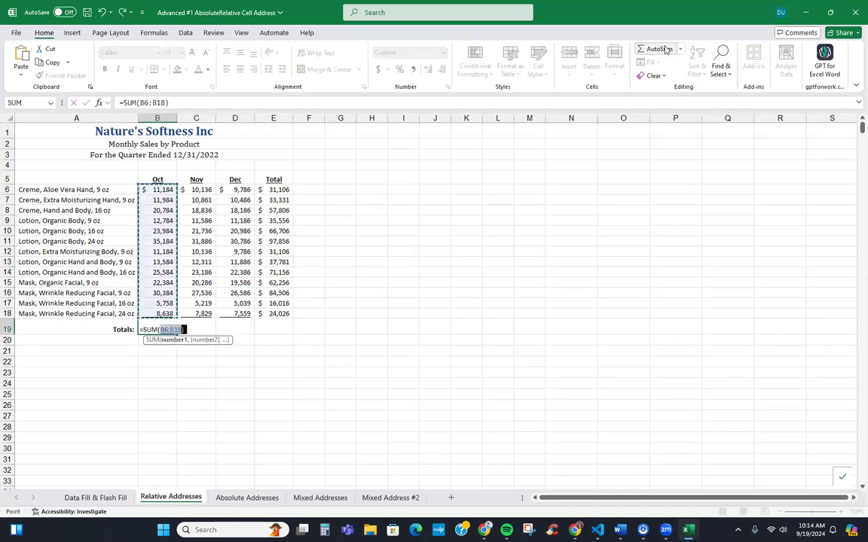
click(670, 48)
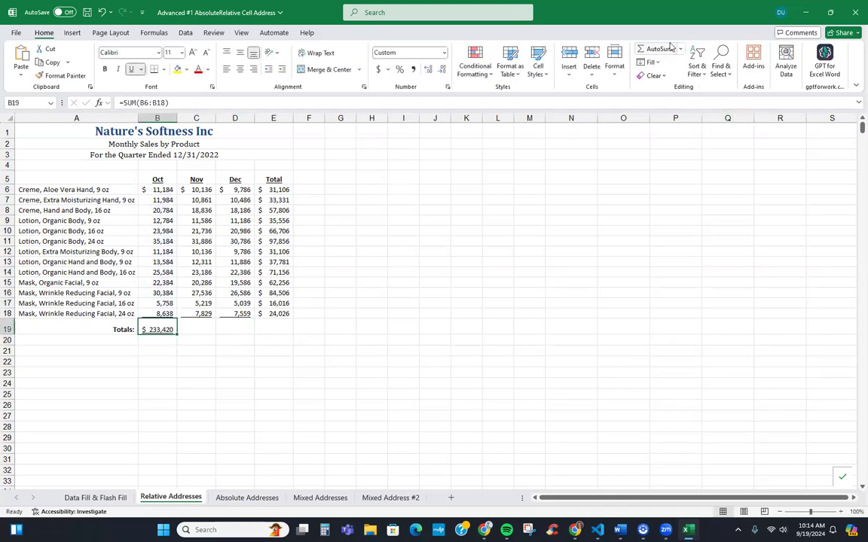
drag(178, 333, 243, 331)
Check the Oct, Nov and Dec total formulas, then go to the Absolute Addresses sheet
click(199, 328)
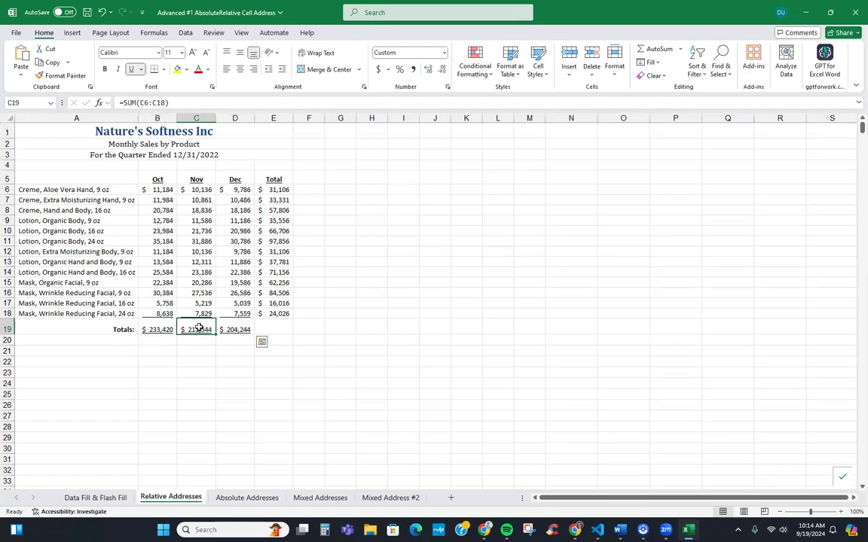
click(165, 324)
click(197, 326)
click(233, 327)
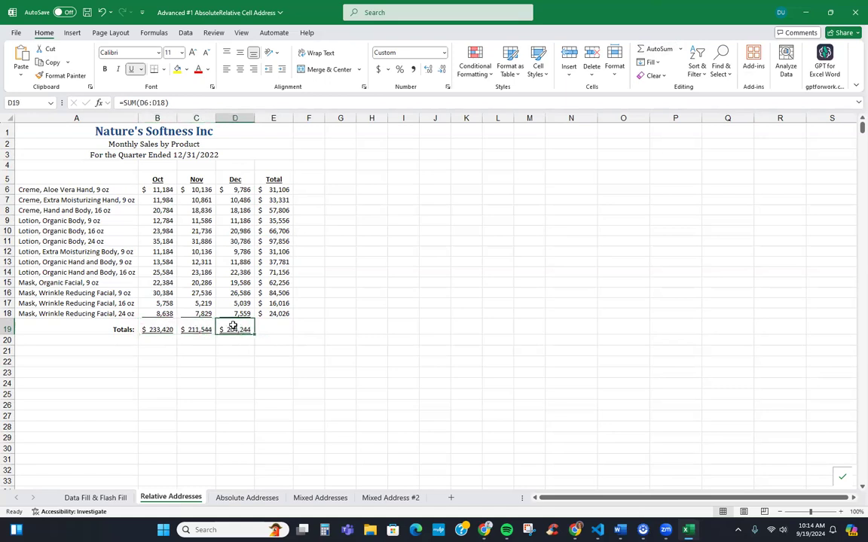
click(247, 498)
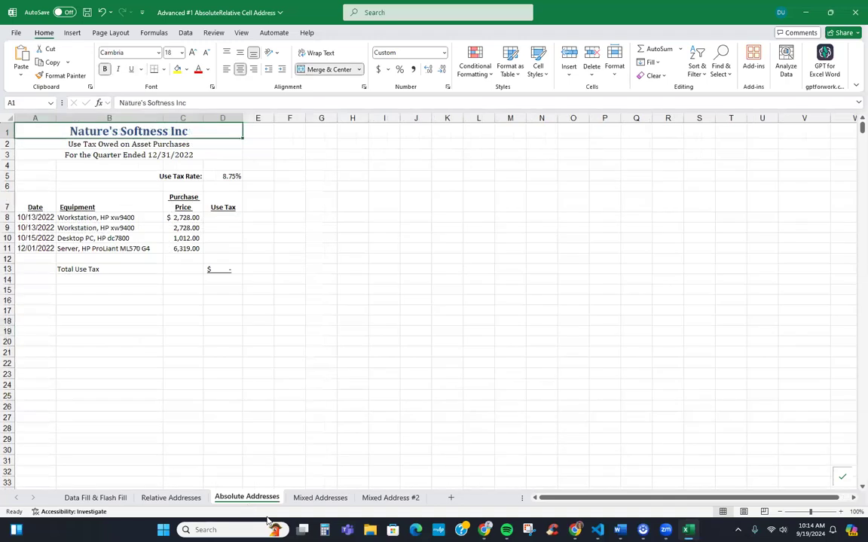
Enter =D5*C8 in D8 so the first use tax shows $238.70
click(230, 217)
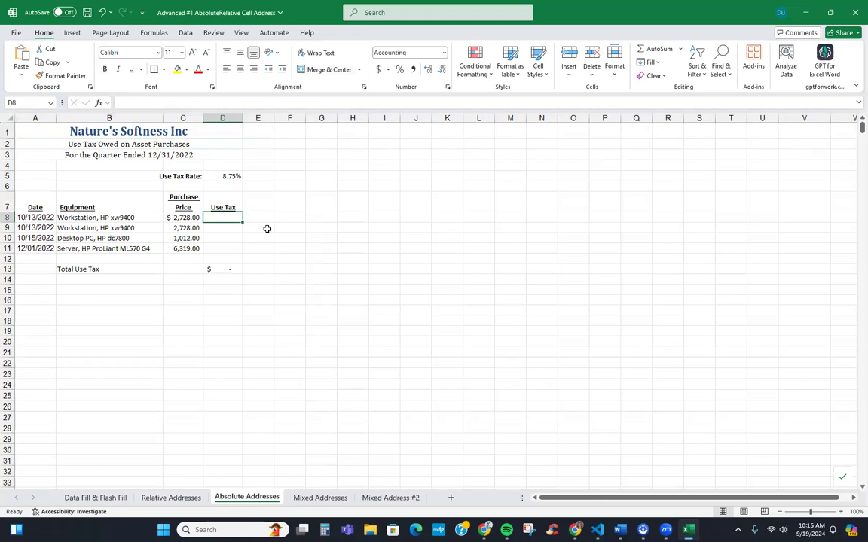
text(=)
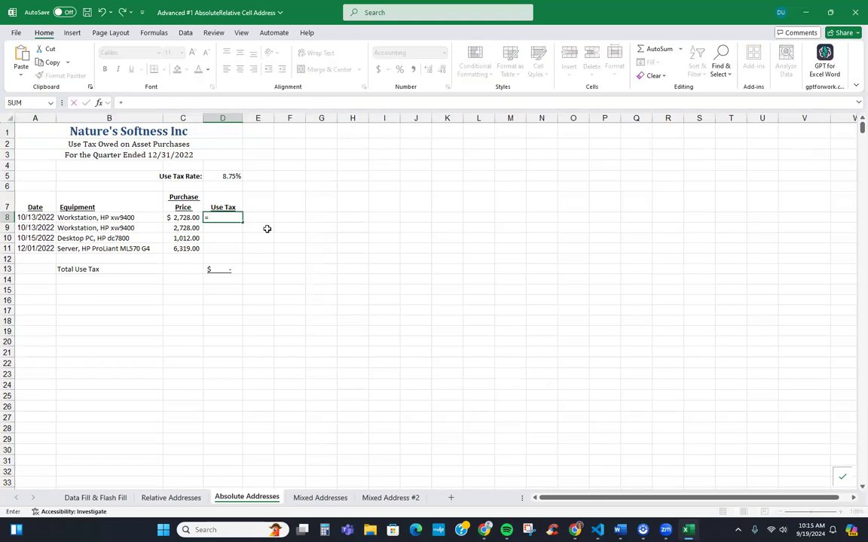
click(230, 175)
text(*)
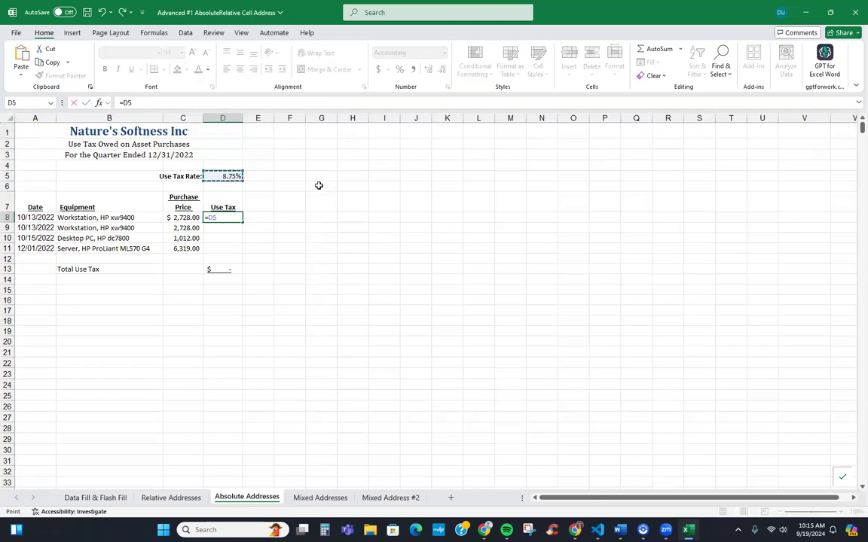
click(192, 218)
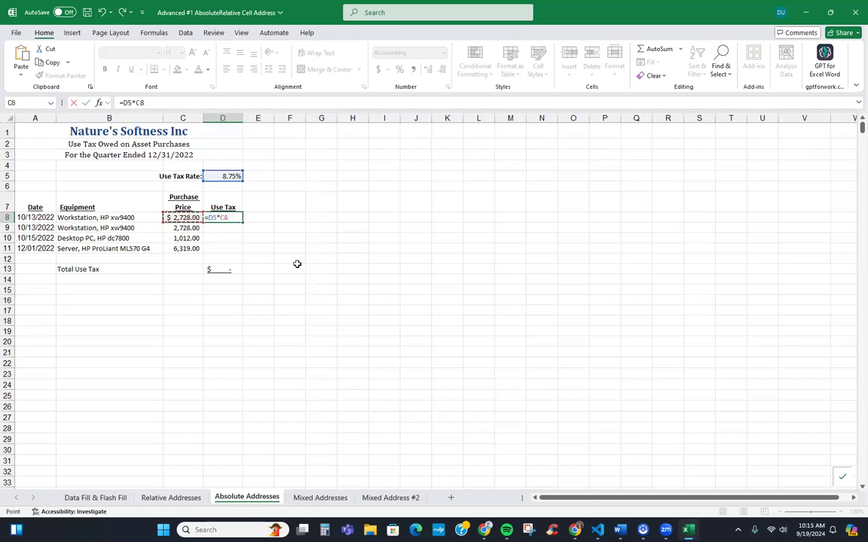
key(Return)
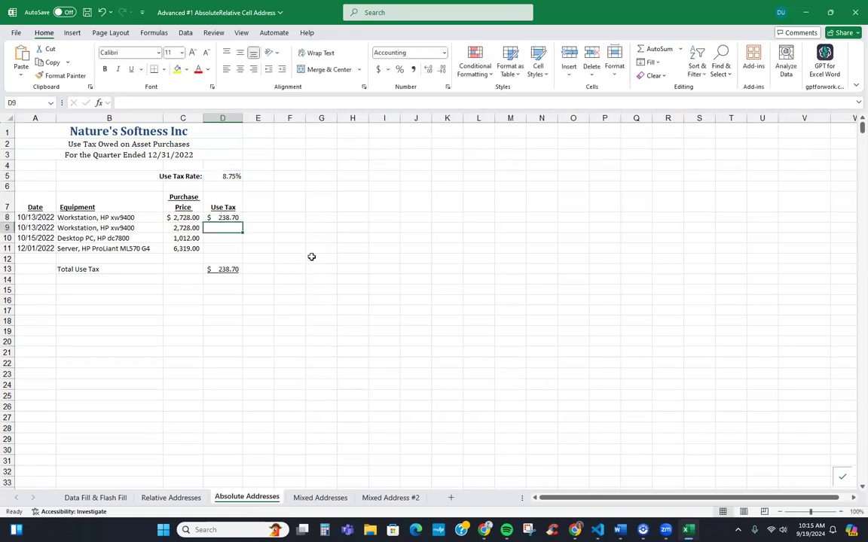
Fill the D8 formula down to D11, undo the broken fill, and reopen D8's formula
click(240, 218)
drag(242, 221, 242, 251)
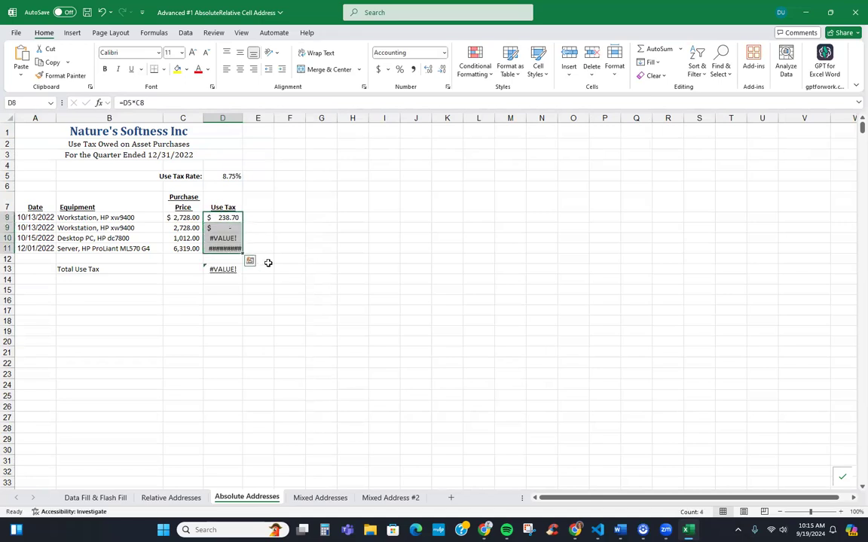
key(ctrl+z)
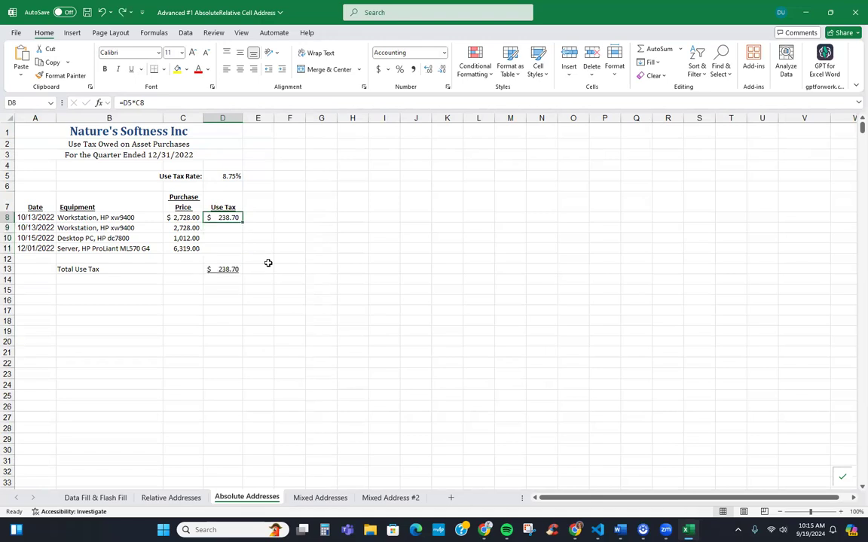
click(232, 176)
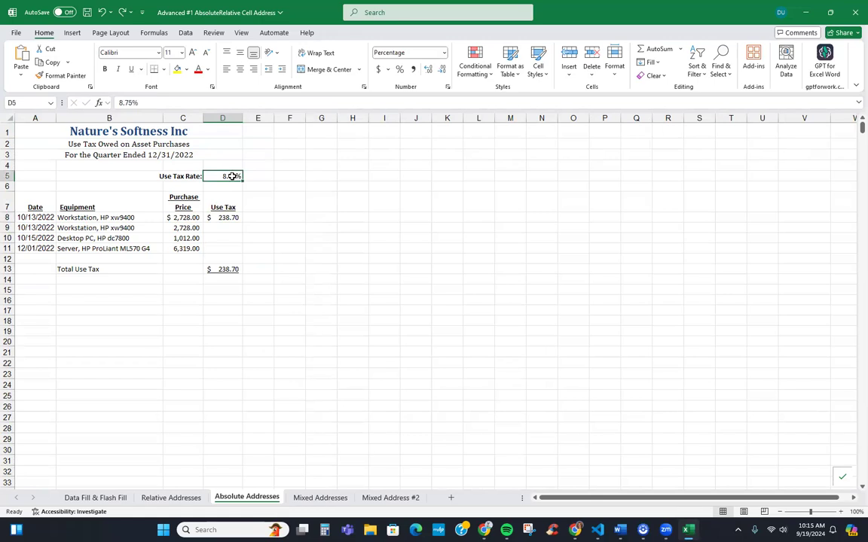
click(228, 218)
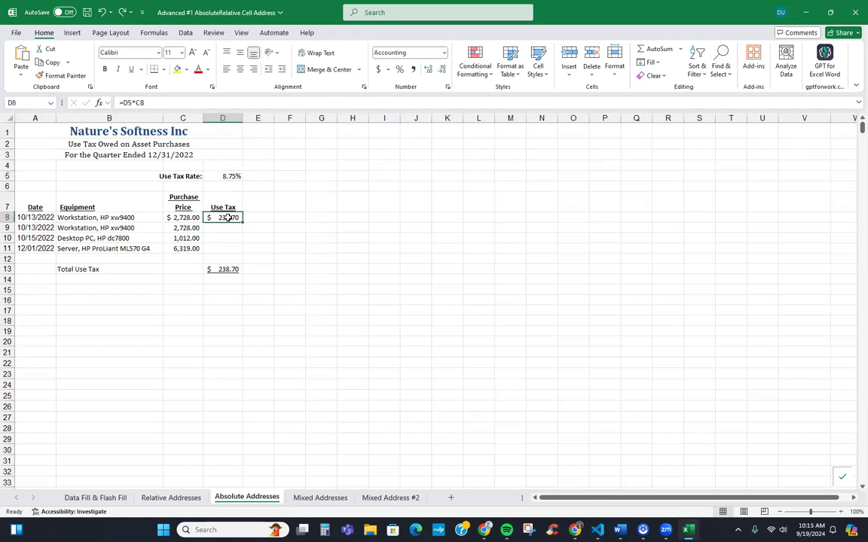
click(129, 102)
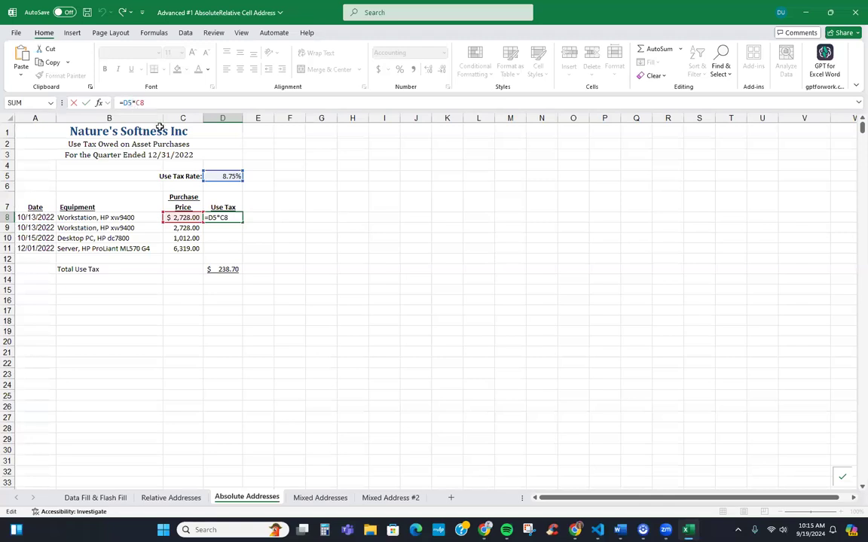
Make the rate absolute (=$D$5*C8) and fill D8:D11 for a $1,118.86 use tax total
key(F4)
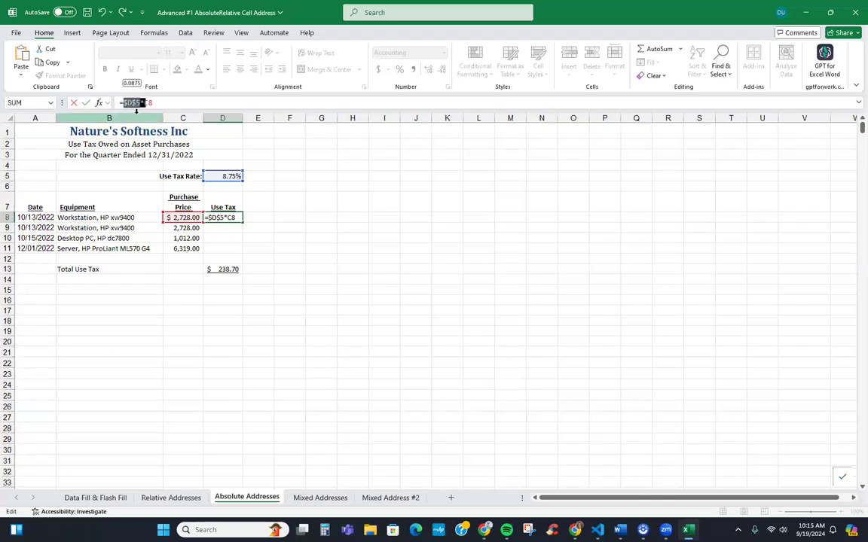
key(Return)
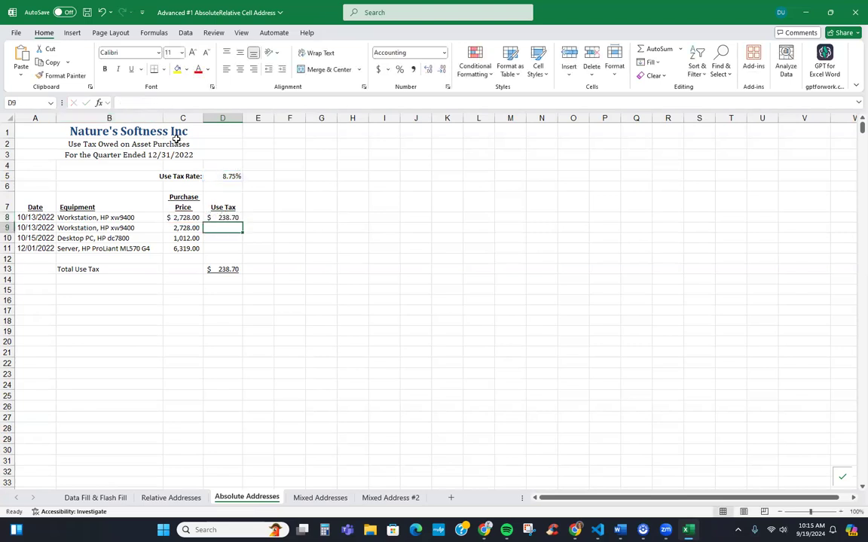
click(232, 218)
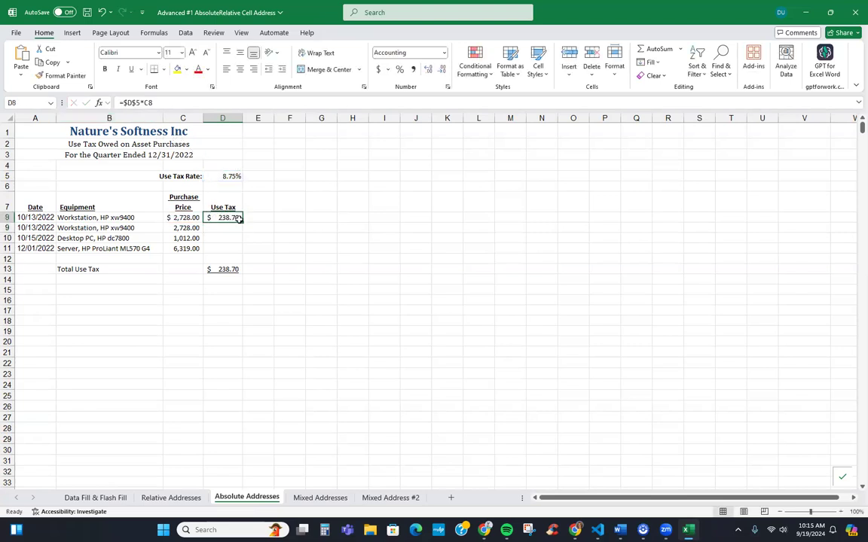
double_click(242, 222)
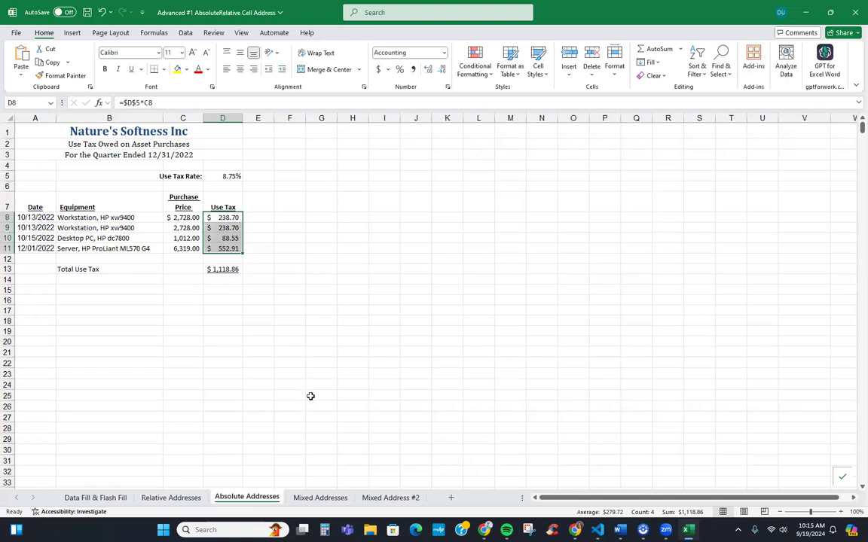
click(320, 499)
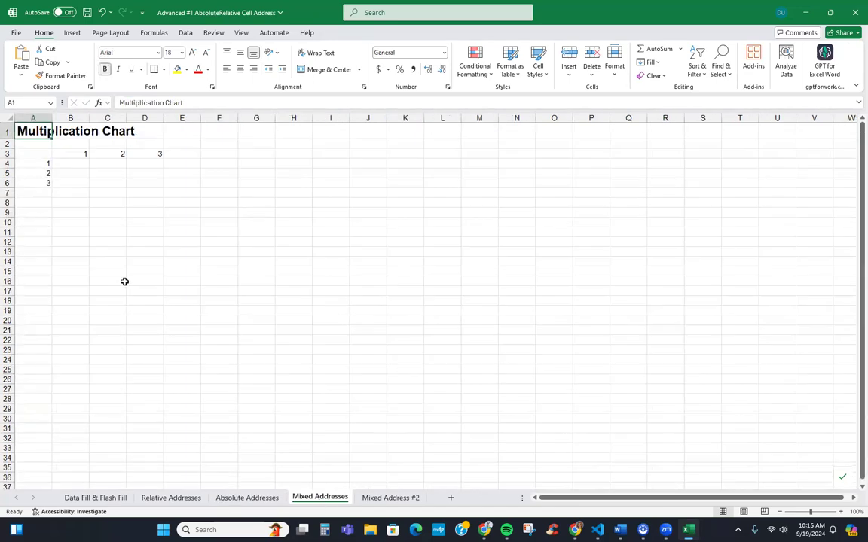
Extend the 1–10 number series across B3:K3 and down A4:A13
click(76, 154)
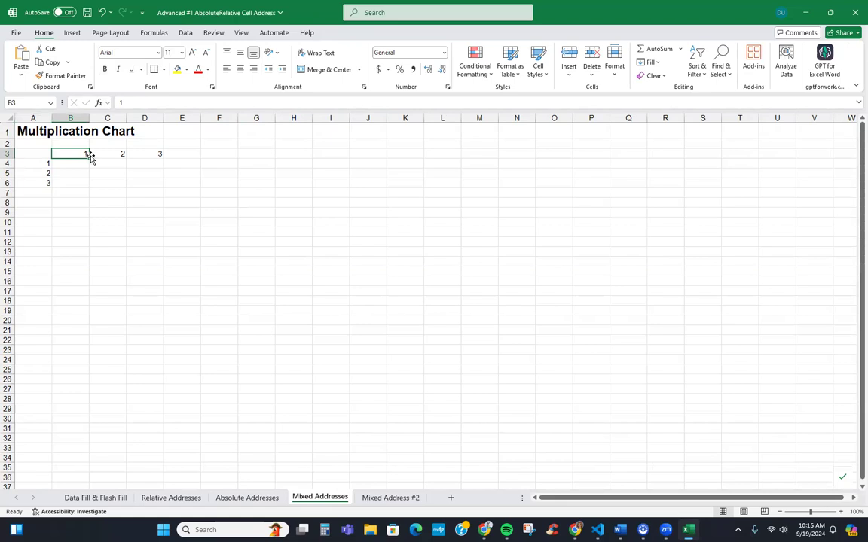
drag(146, 152, 81, 153)
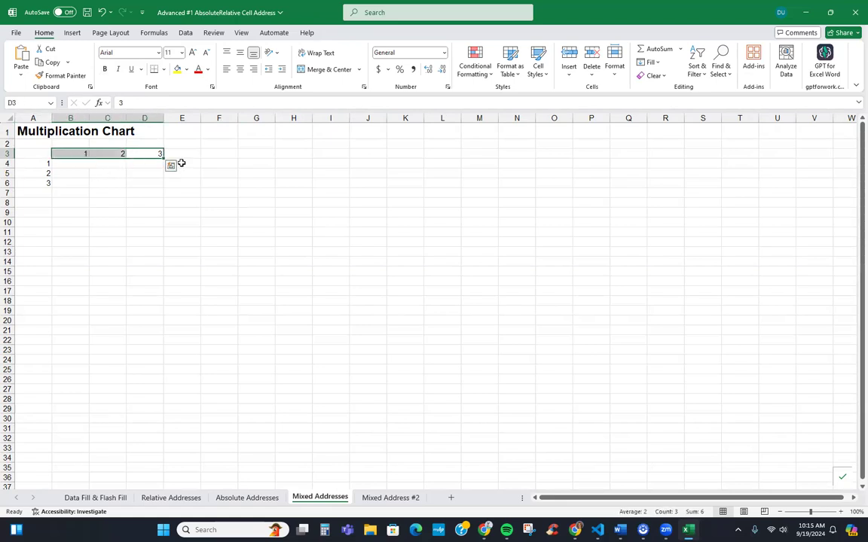
drag(163, 160, 409, 162)
drag(50, 163, 52, 253)
Enter =B3*A4 in B4 showing 1, fill it down column B, then undo the fill
click(81, 163)
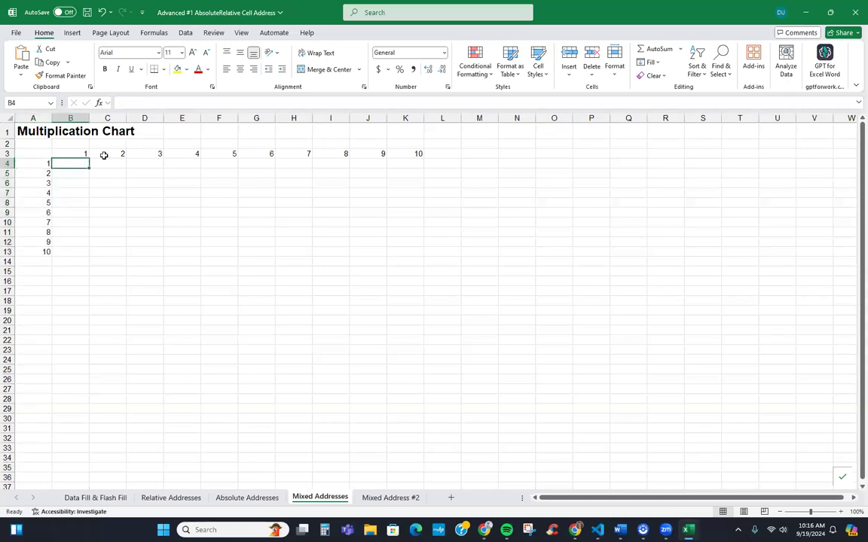
text(=)
key(Up)
text(*)
key(Left)
key(ctrl+Return)
double_click(89, 166)
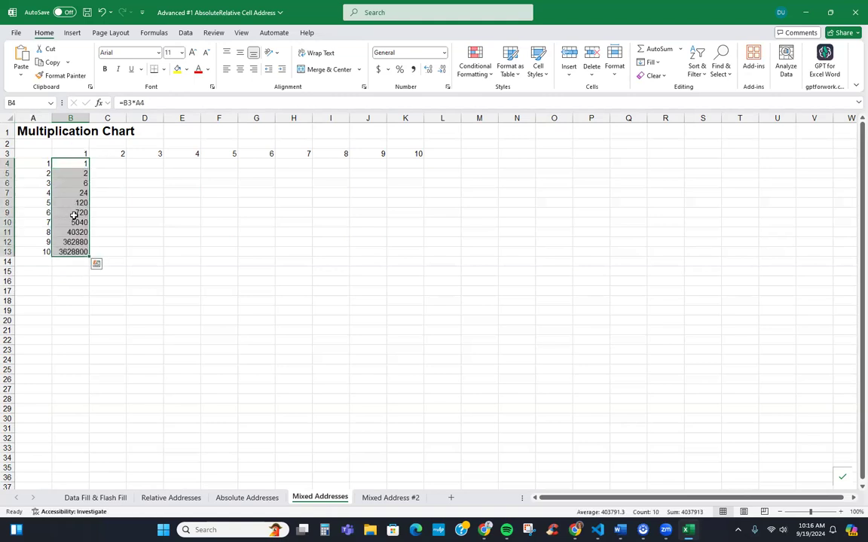
key(ctrl+z)
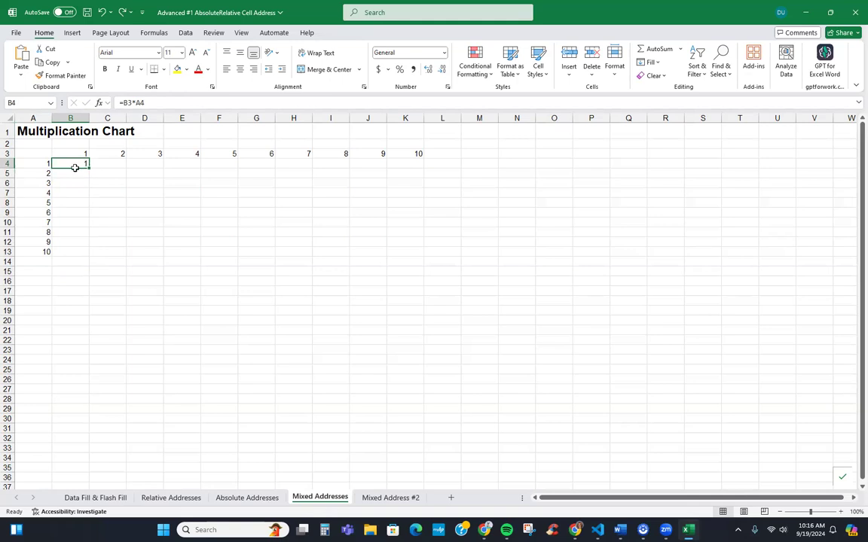
Change the B4 formula to the mixed reference =B$3*$A4
drag(26, 154, 403, 150)
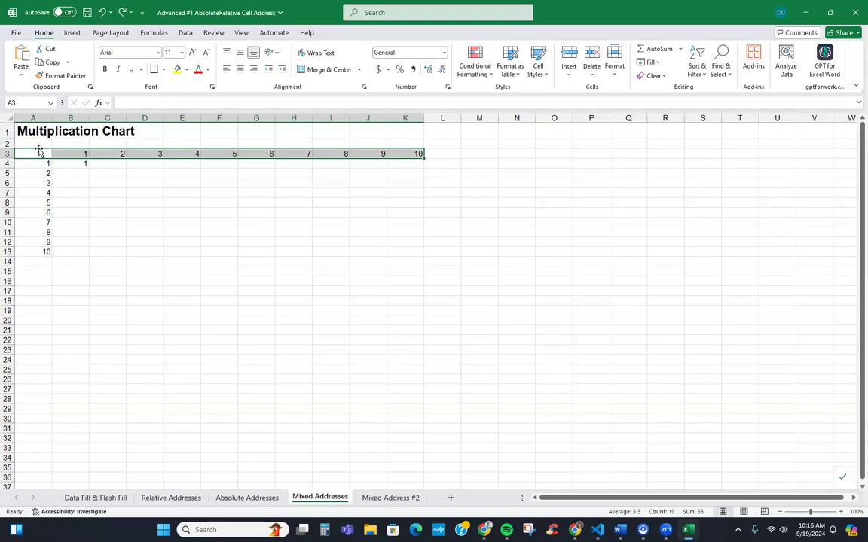
drag(38, 153, 38, 250)
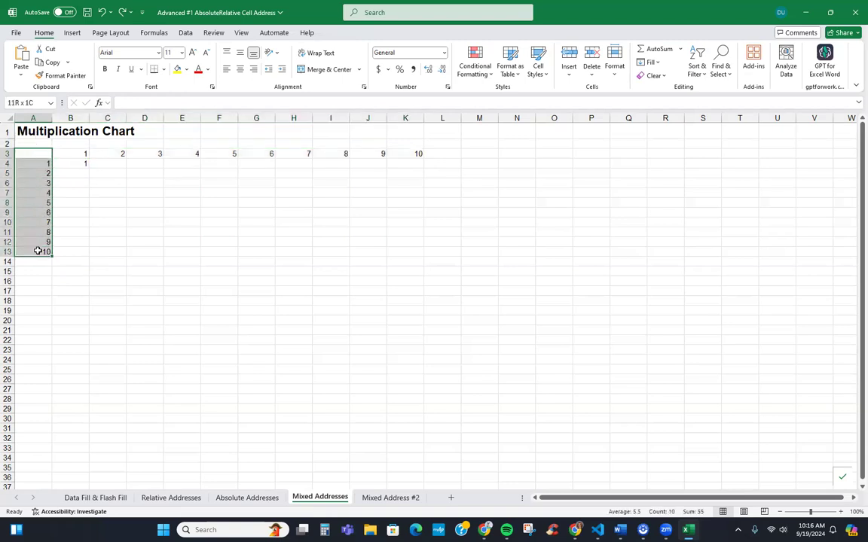
click(83, 162)
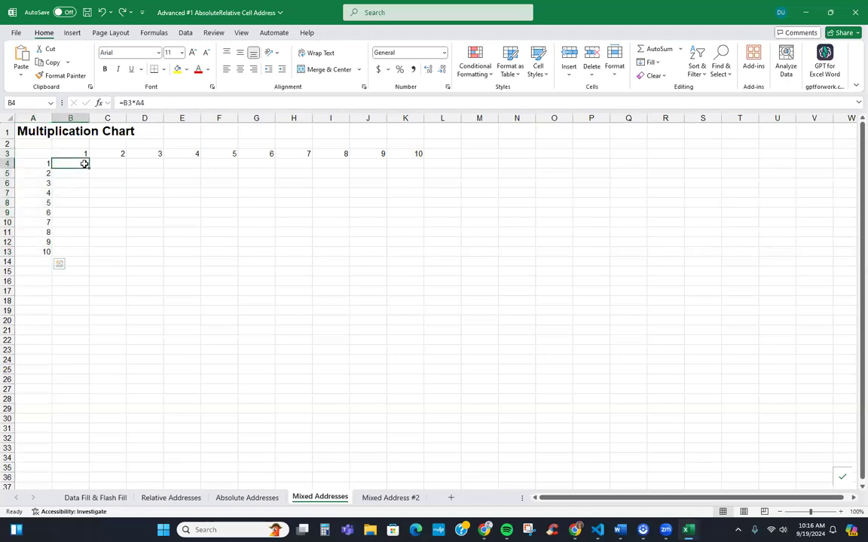
click(130, 102)
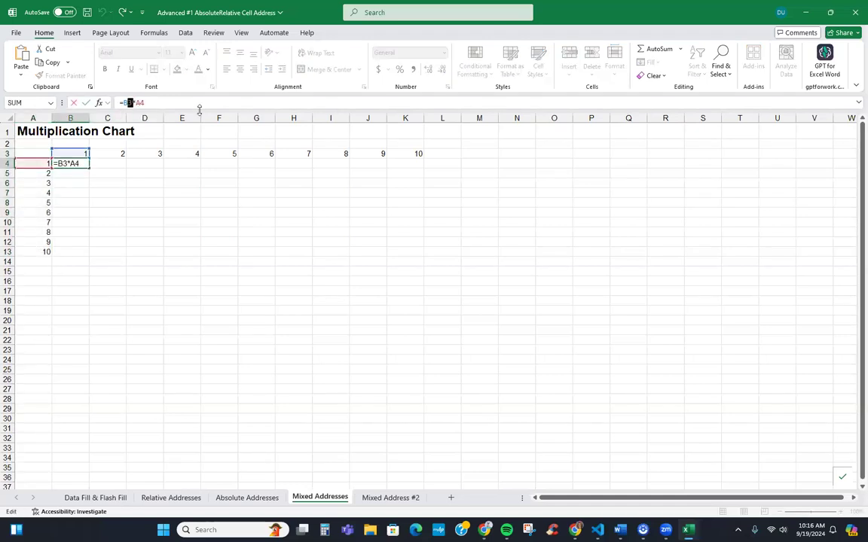
text($)
key(shift+Left)
key(shift+Left)
key(F4)
key(F4)
key(F4)
key(Return)
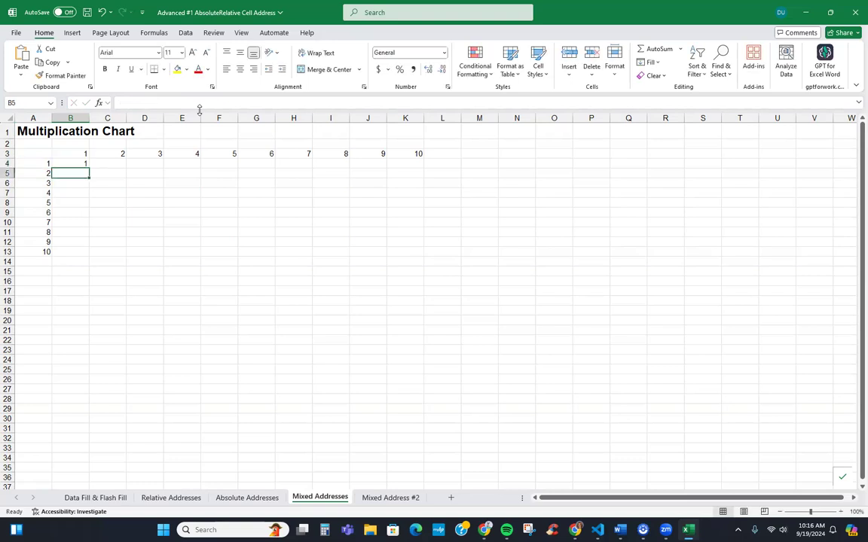
Fill =B$3*$A4 down column B and across to column K, completing products 1–100
click(87, 165)
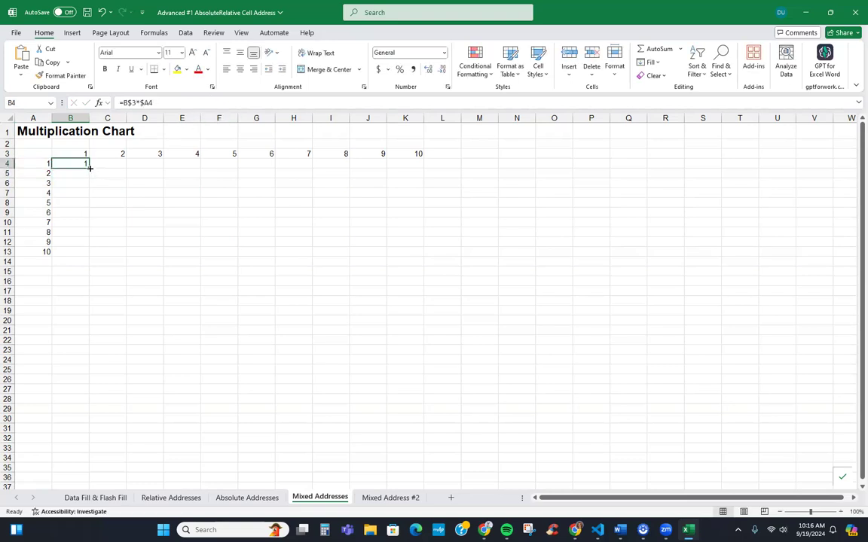
double_click(89, 168)
drag(89, 256, 426, 225)
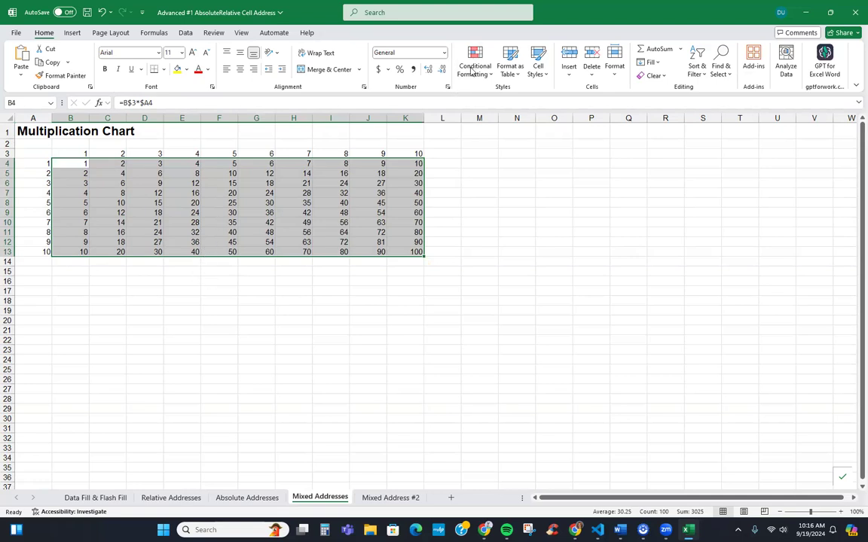
click(628, 40)
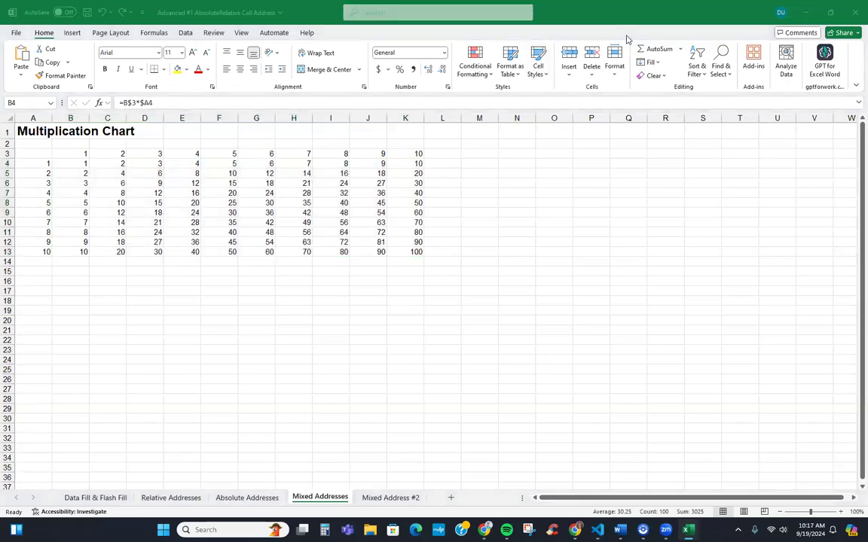